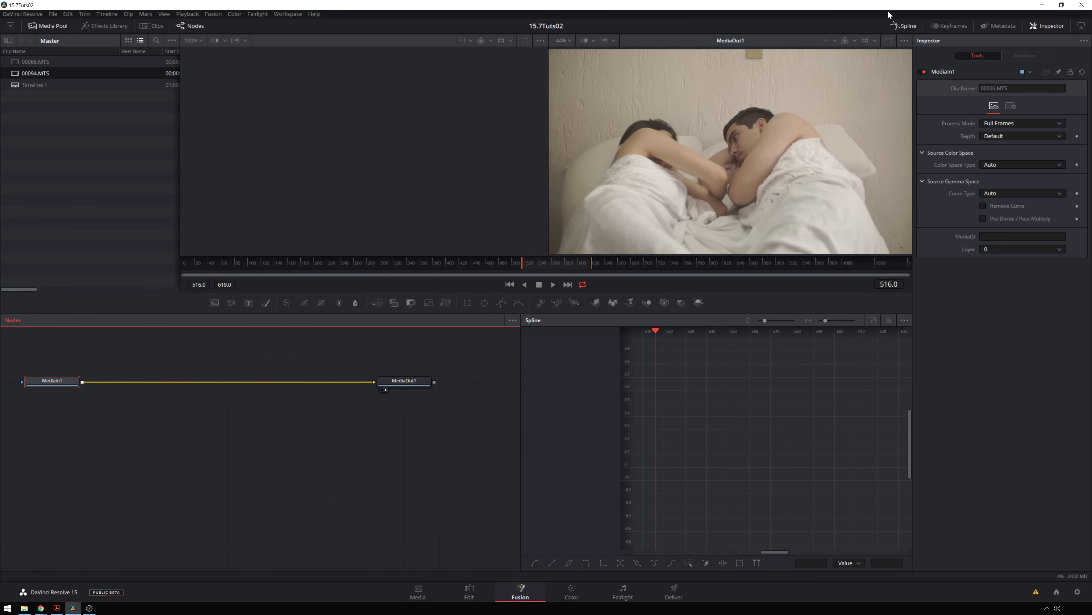
Hide the Spline editor and move the MediaIn1 and MediaOut1 nodes to the middle of the node graph
left_click(903, 25)
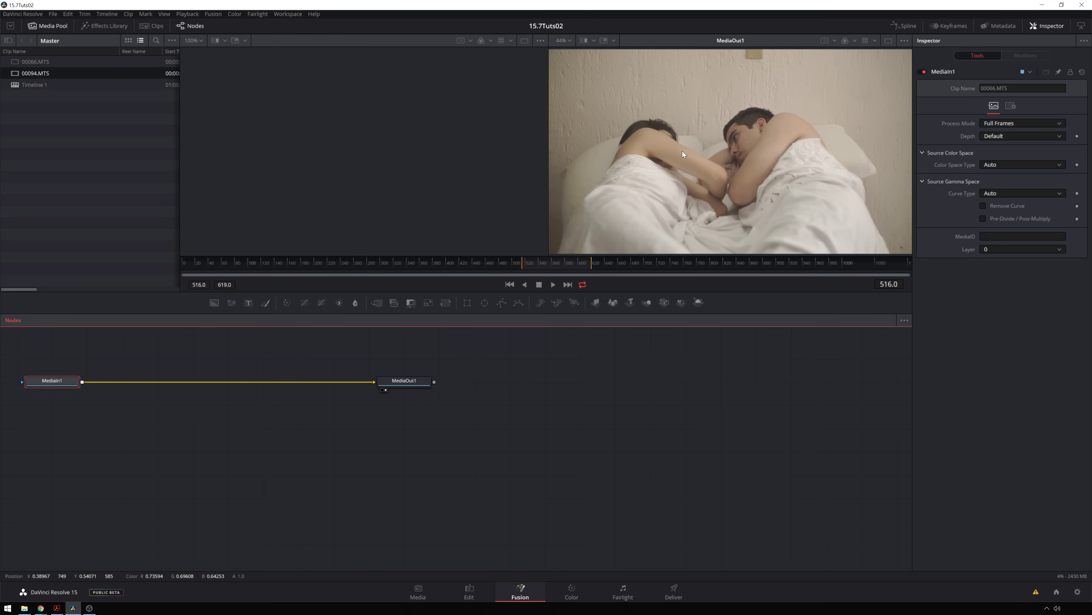
left_click_drag(446, 437, 218, 447)
left_click_drag(326, 438, 333, 437)
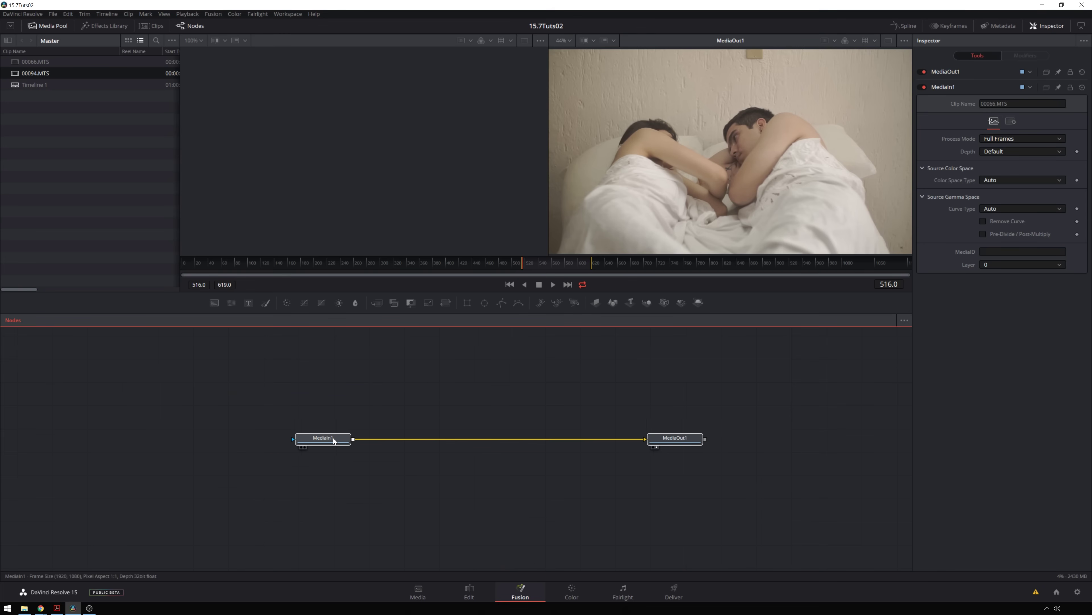
left_click(366, 399)
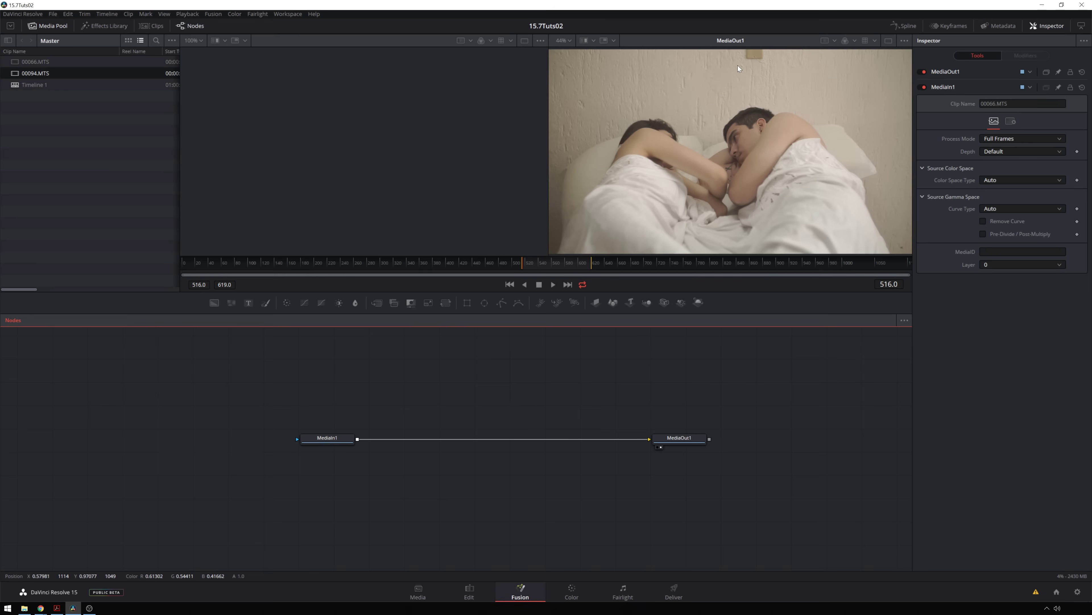
Preview the shot's motion, return to the first frame, and insert a Paint node between MediaIn1 and MediaOut1
mouse_move(531, 268)
left_mouse_down()
mouse_move(584, 265)
mouse_move(525, 264)
left_mouse_up()
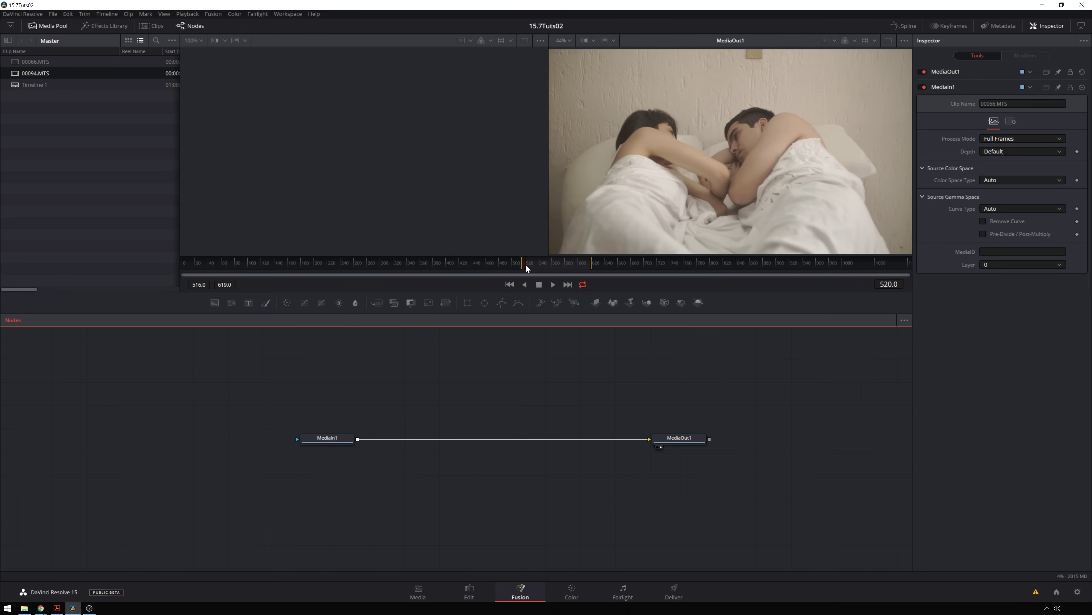
left_click(508, 284)
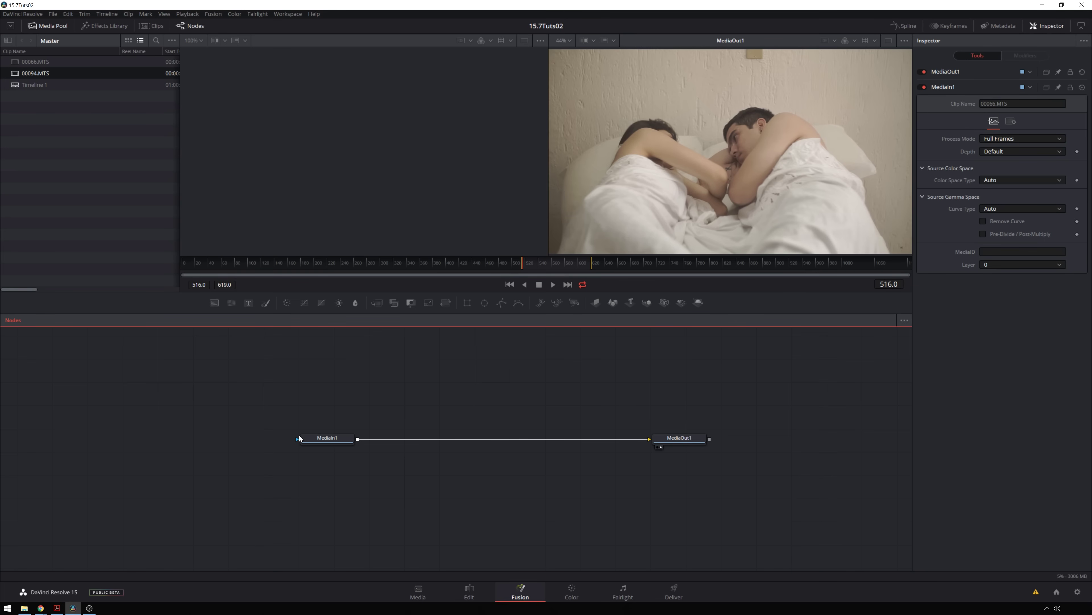
left_click(319, 438)
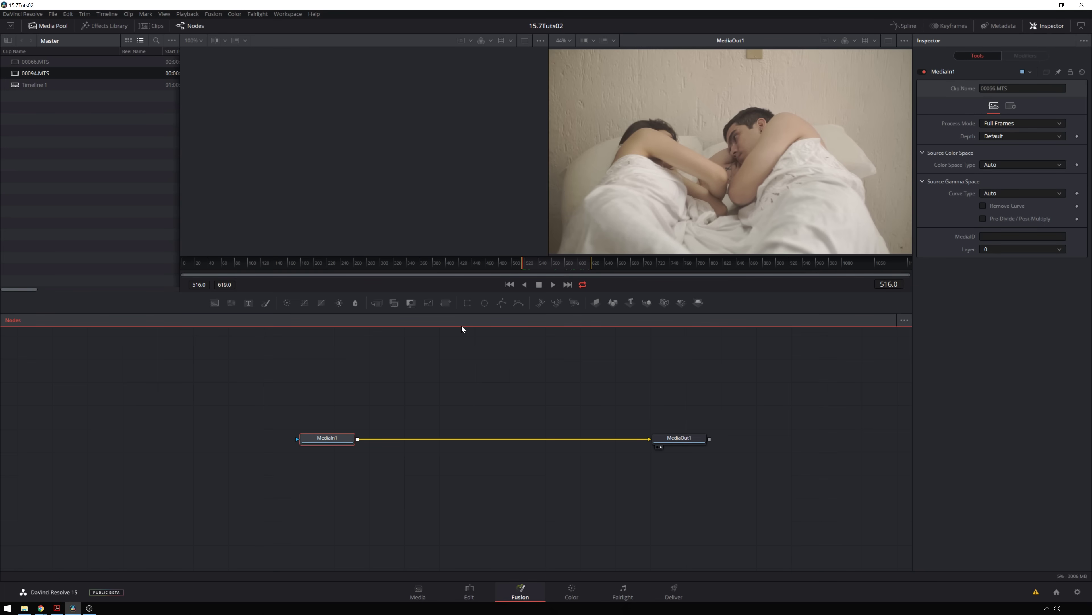
key("shift+space")
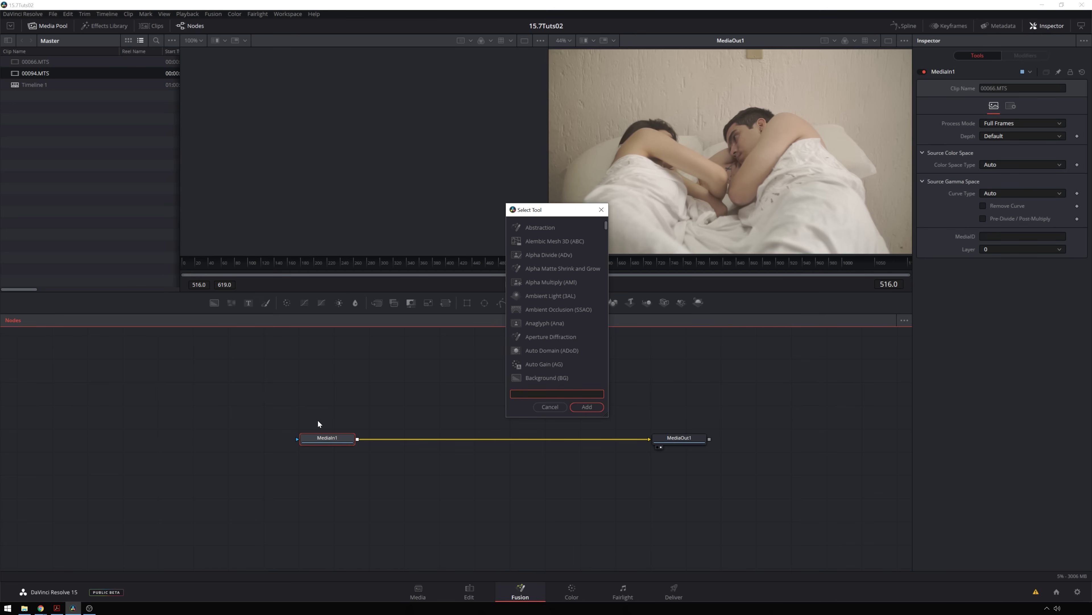
type("pa")
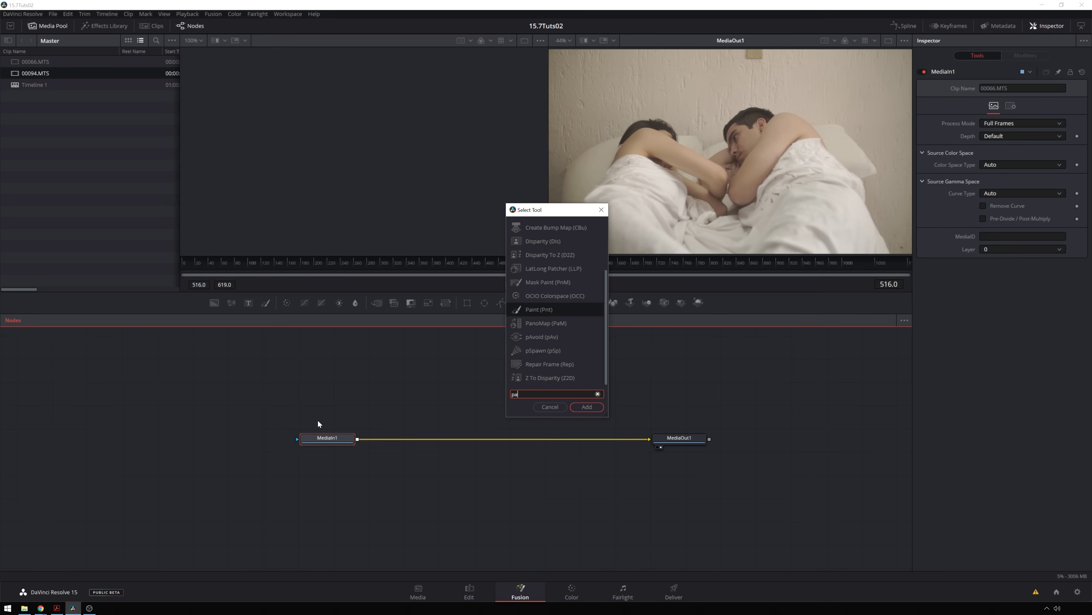
key("Return")
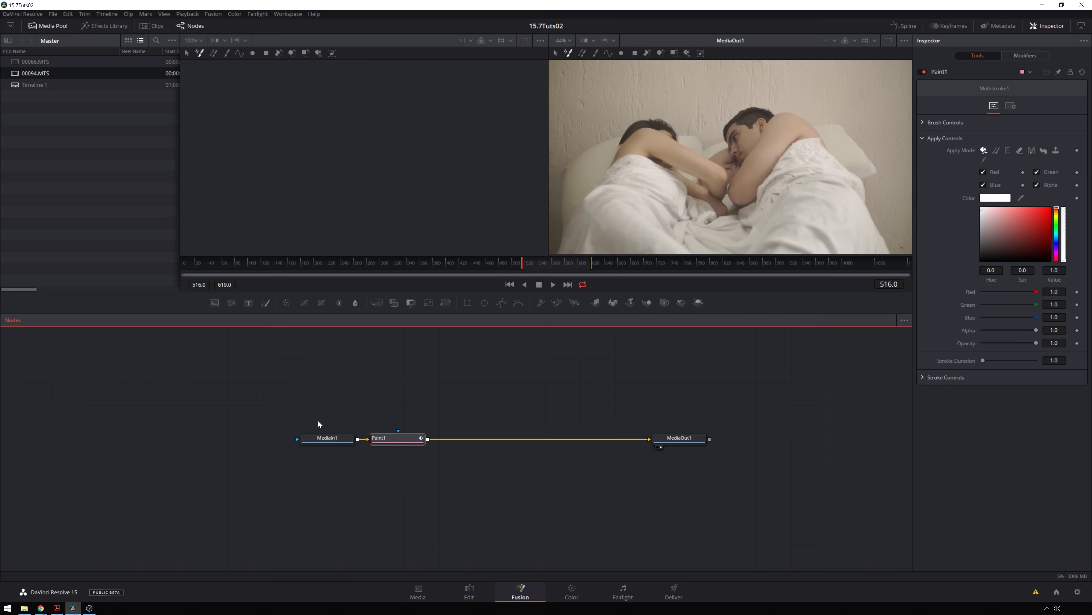
left_click_drag(385, 437, 410, 424)
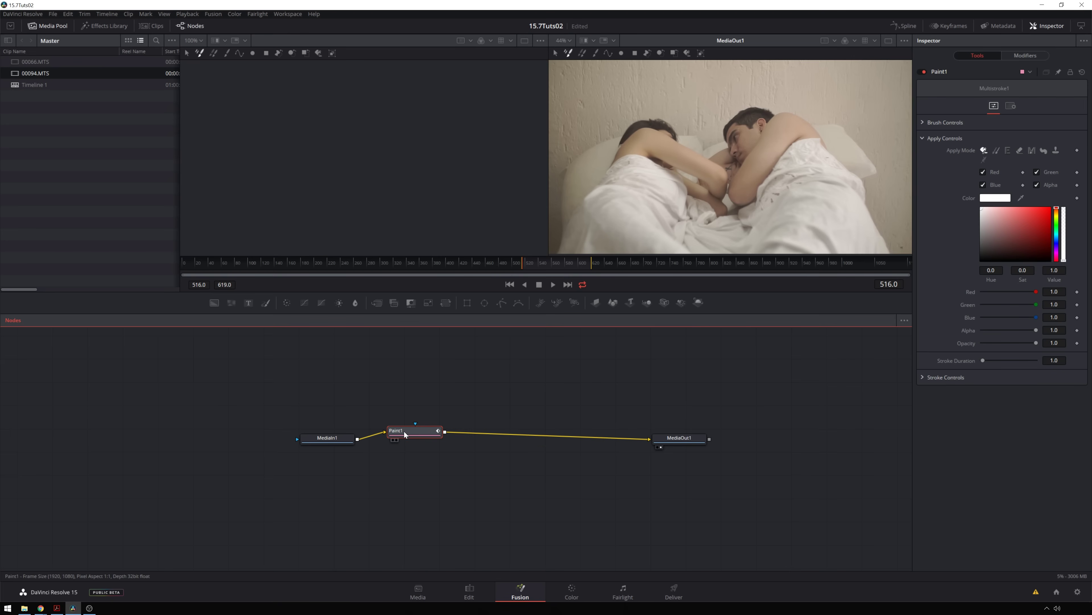
Show Paint1 in a single, enlarged viewer with the wall plate at the image's upper edge in view
key("2")
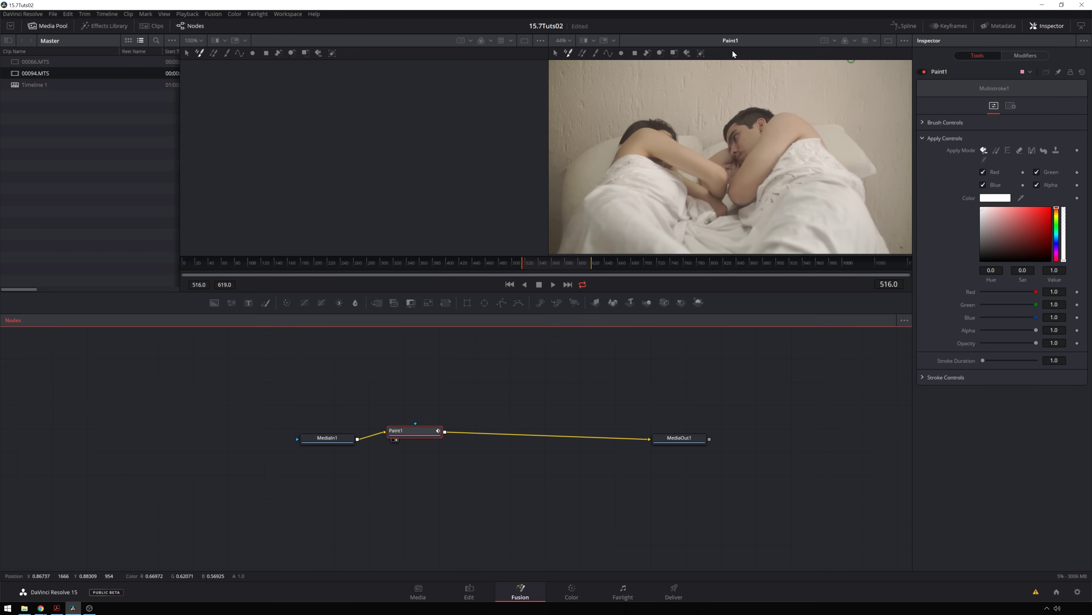
left_click(890, 40)
key("F4")
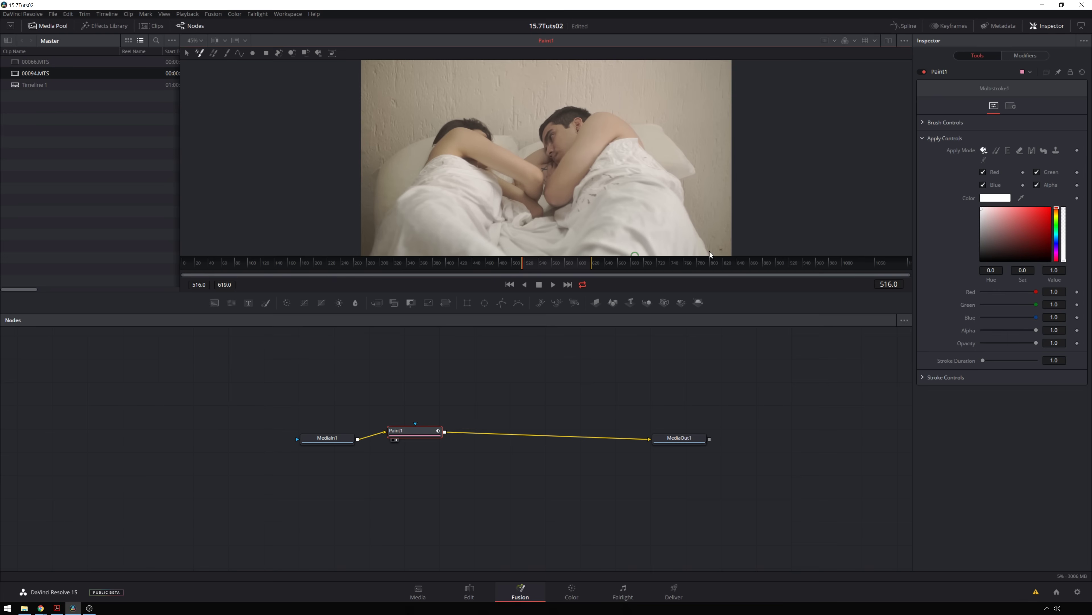
left_click_drag(752, 256, 743, 353)
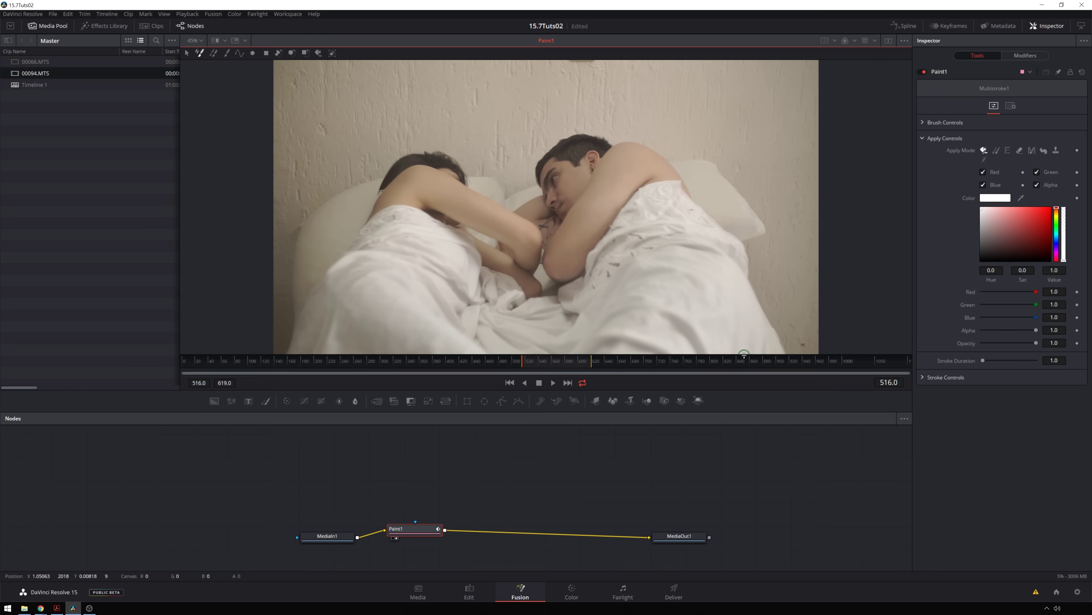
scroll(557, 125, "up", 5)
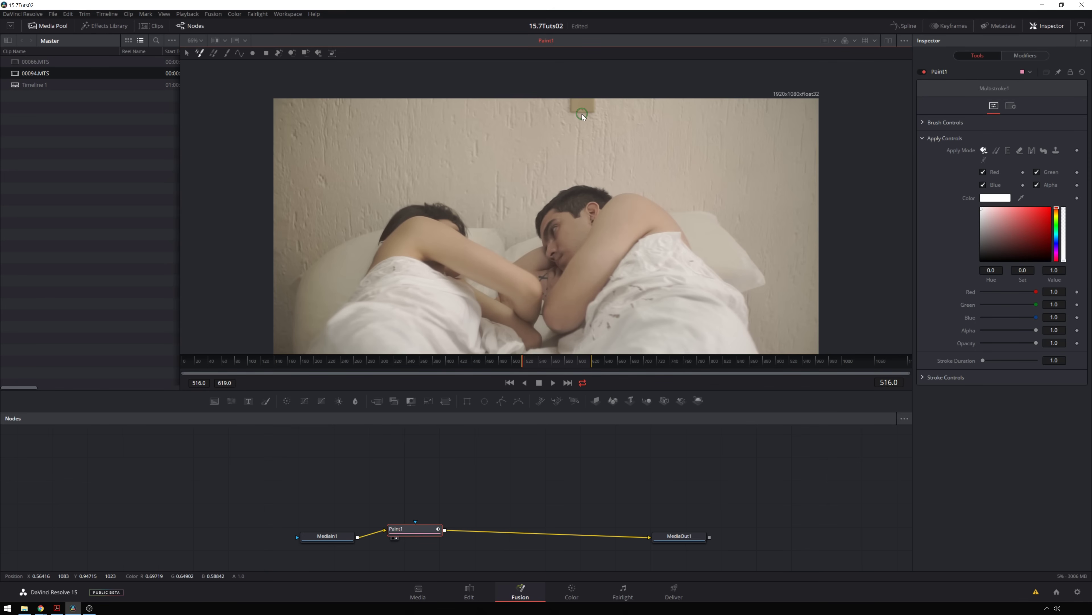
Try painting over the beige wall plate with the default white Multistroke brush, and undo the stroke
left_click_drag(567, 117, 587, 111)
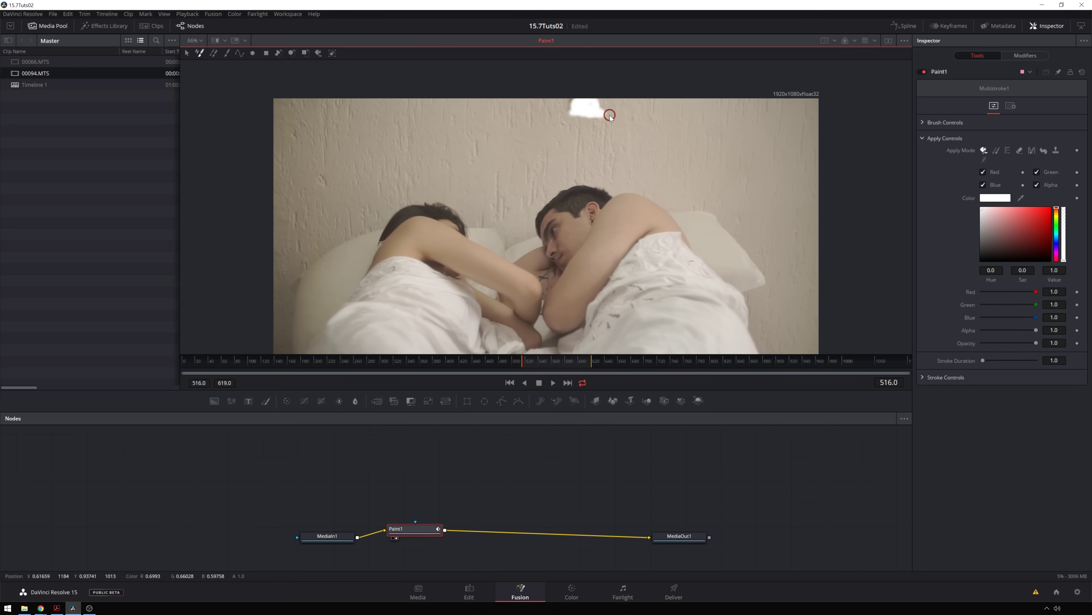
key("ctrl+z")
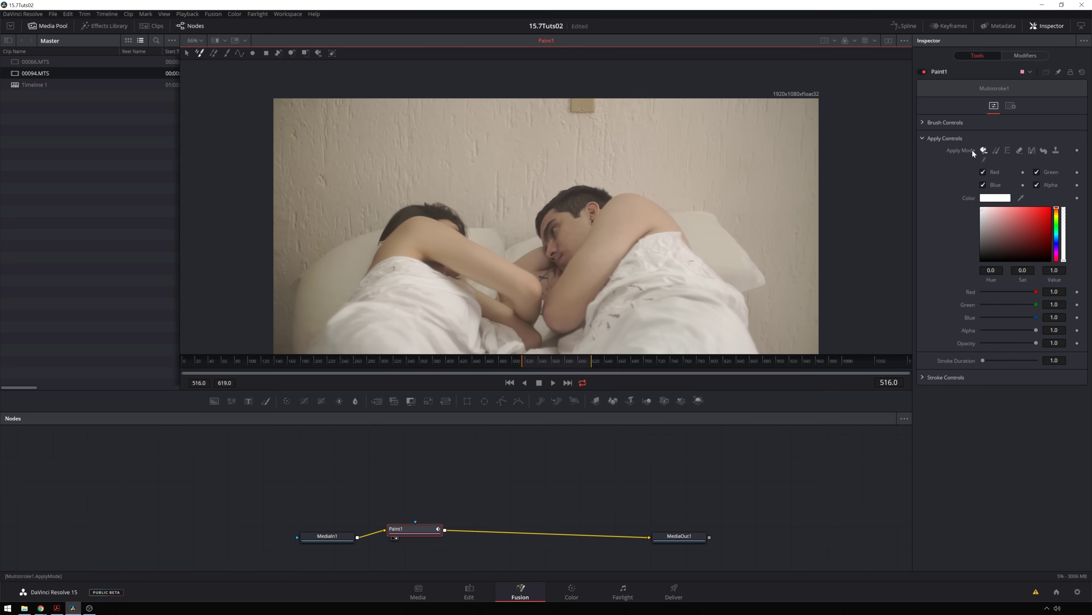
Paint out the beige plate at the upper edge of the wall using the Stroke tool in Clone mode, sampling nearby wall texture
left_click(997, 150)
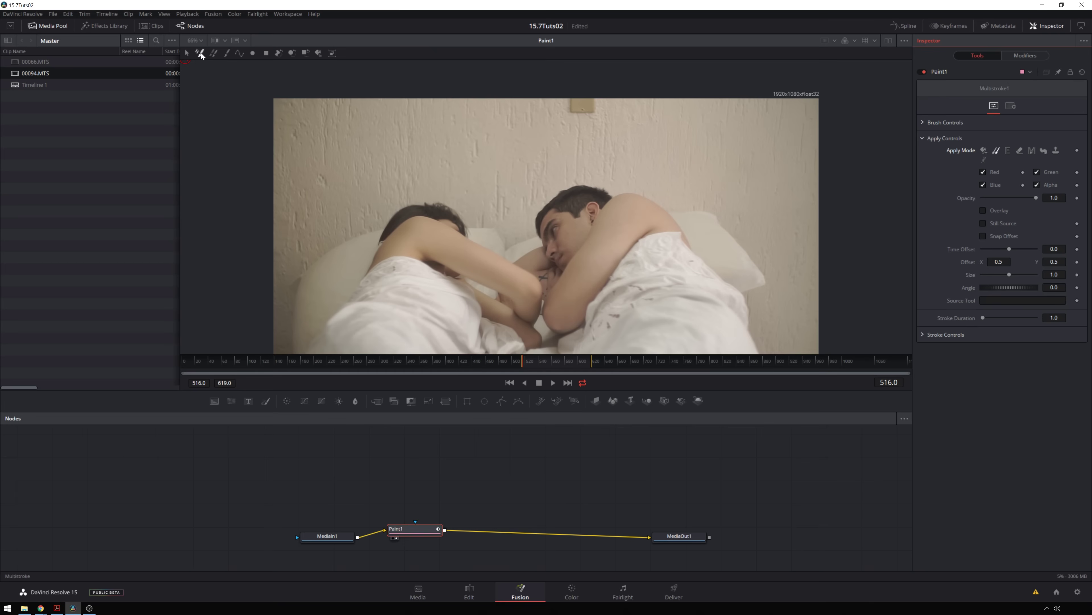
left_click(227, 52)
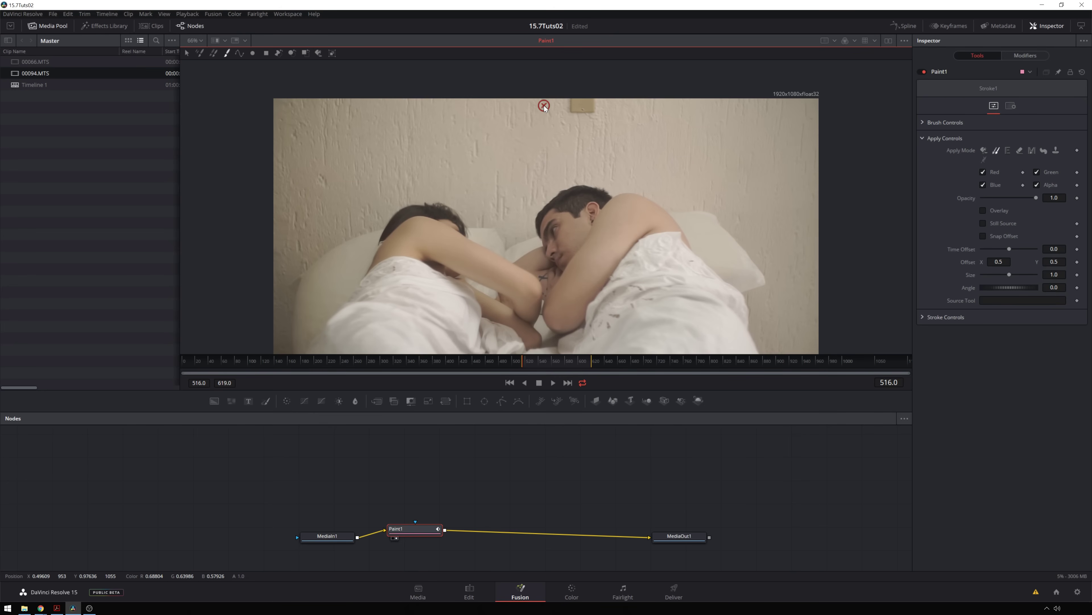
mouse_move(544, 105)
left_mouse_down()
mouse_move(600, 110)
mouse_move(587, 106)
left_mouse_up()
left_click(613, 106, "alt")
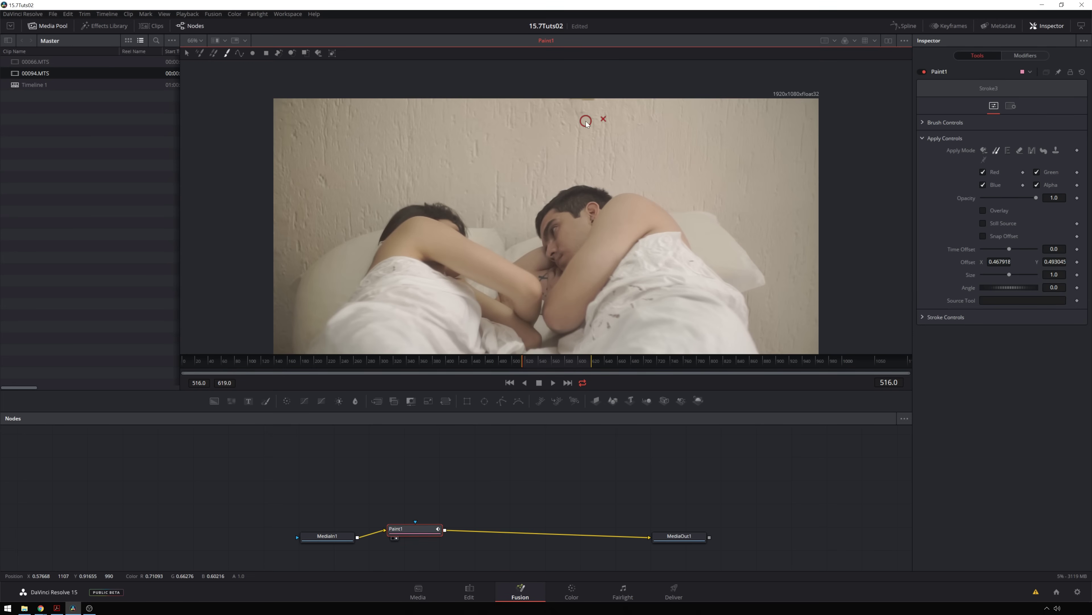
left_click(586, 121, "alt")
left_click_drag(590, 99, 570, 99)
left_click(567, 110, "alt")
left_click_drag(584, 110, 576, 104)
Play back the shot and compare the Paint1 result with the original MediaIn1 image in the viewer
key("space")
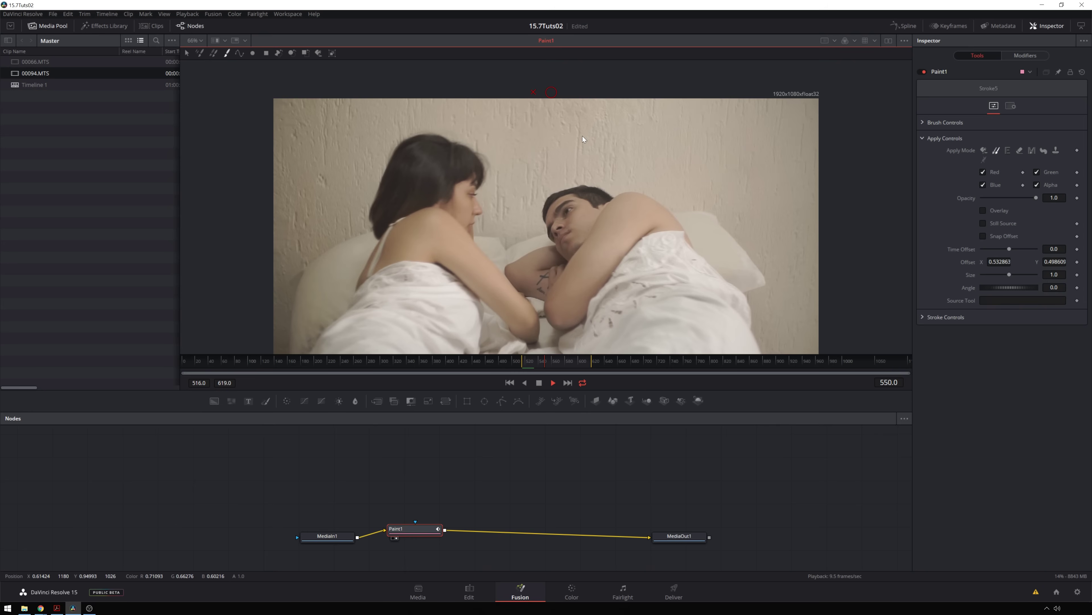
key("space")
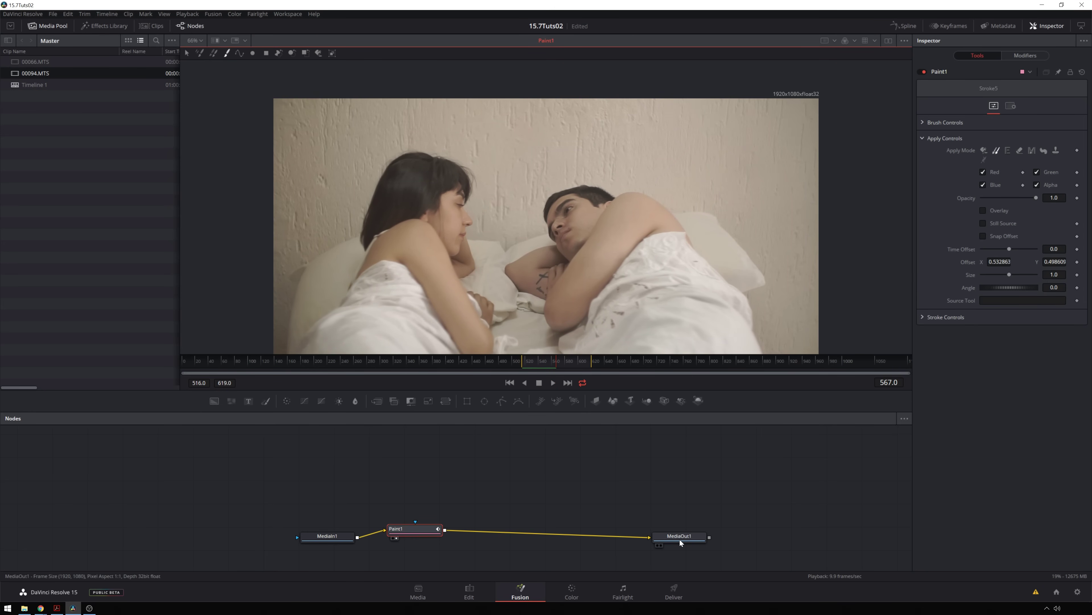
left_click(669, 538)
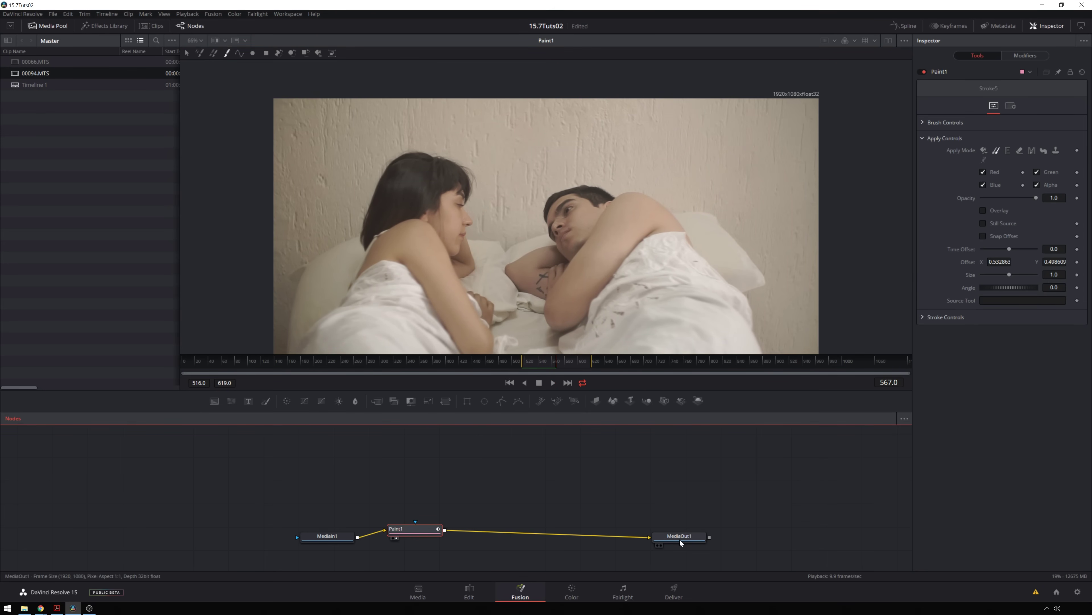
left_click(319, 538)
key("1")
left_click(398, 527)
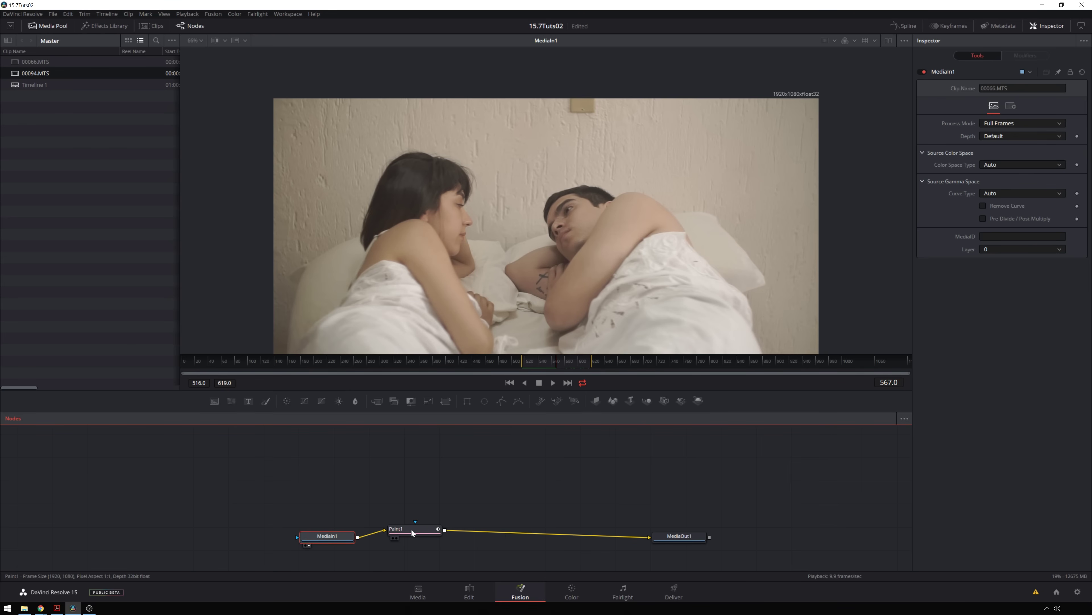
key("1")
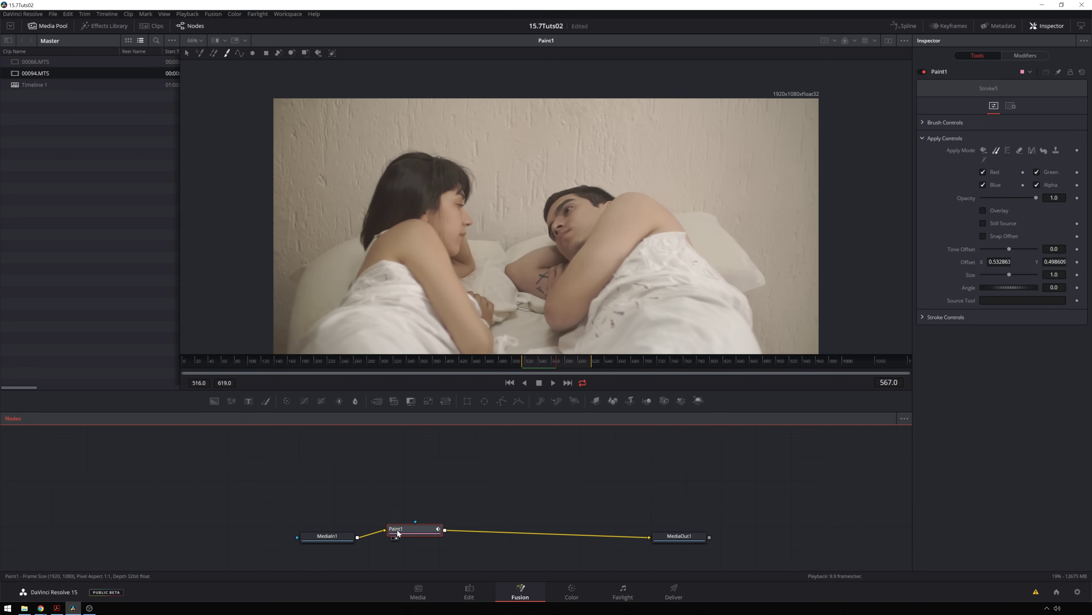
left_click(337, 537)
key("1")
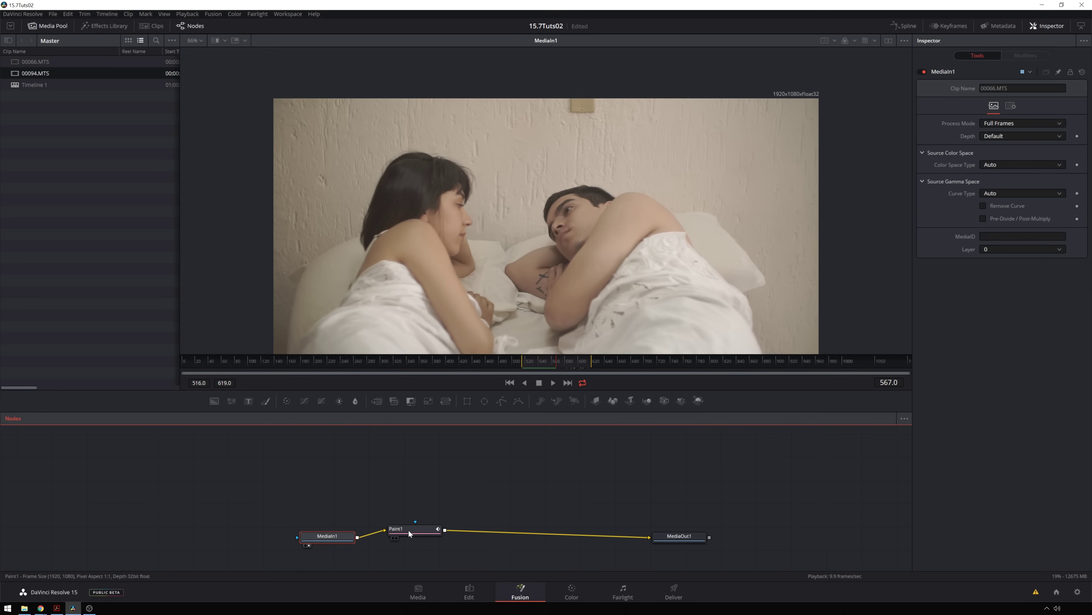
left_click(409, 530)
key("1")
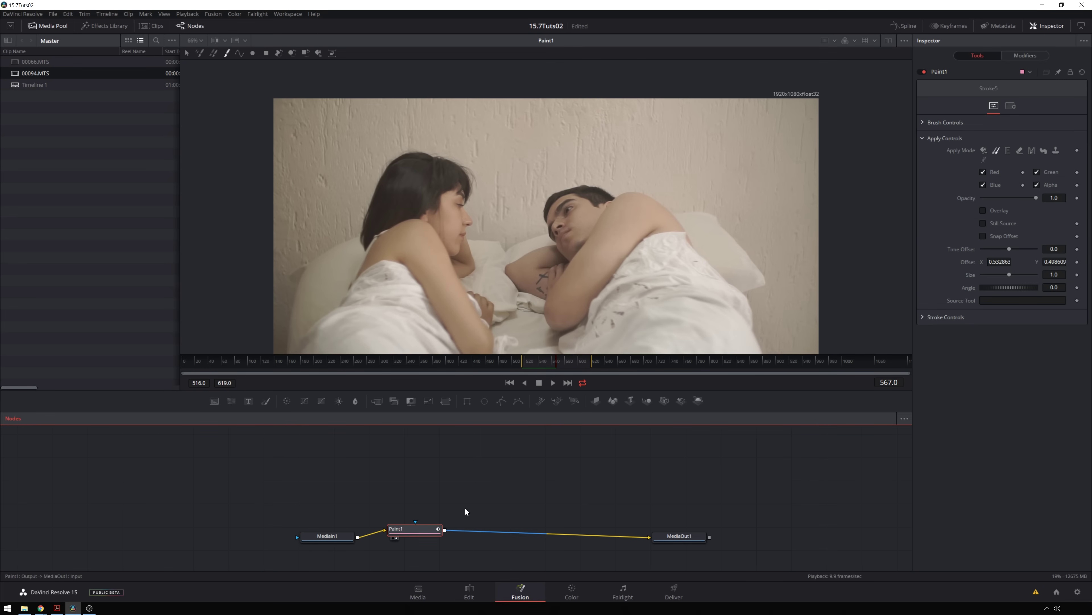
Switch to the composition of clip 02, check its camera movement, and return to its first frame
left_click(152, 27)
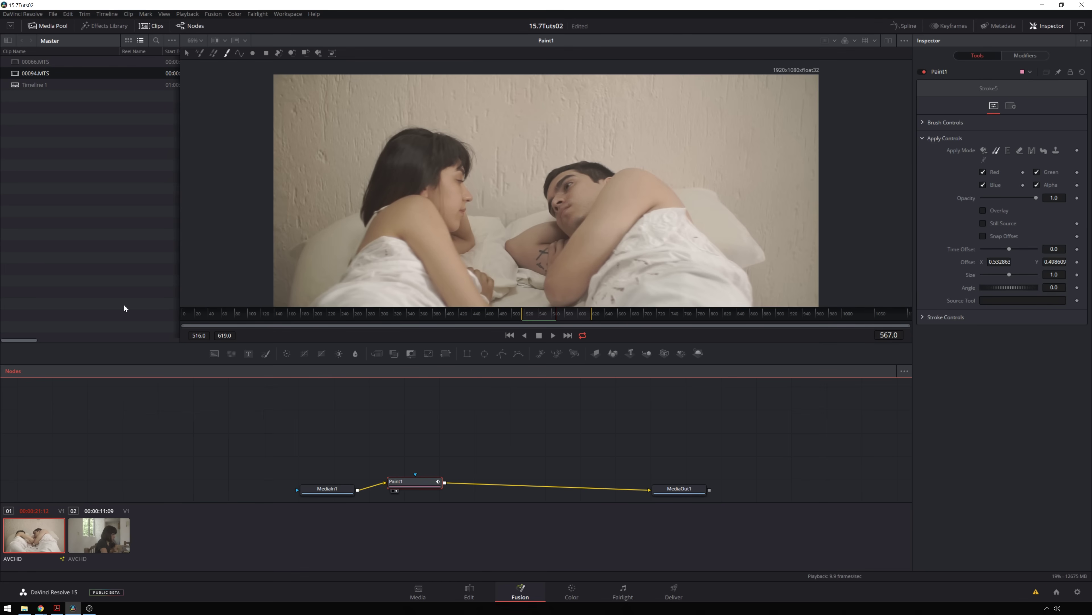
left_click(111, 533)
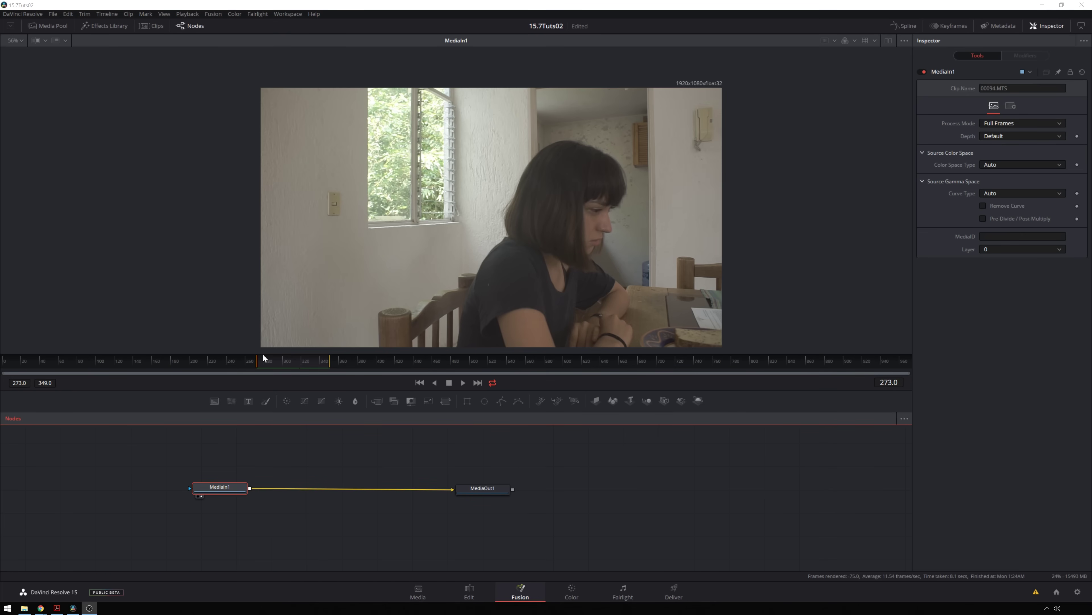
mouse_move(263, 358)
left_mouse_down()
mouse_move(322, 358)
mouse_move(263, 364)
mouse_move(282, 365)
left_mouse_up()
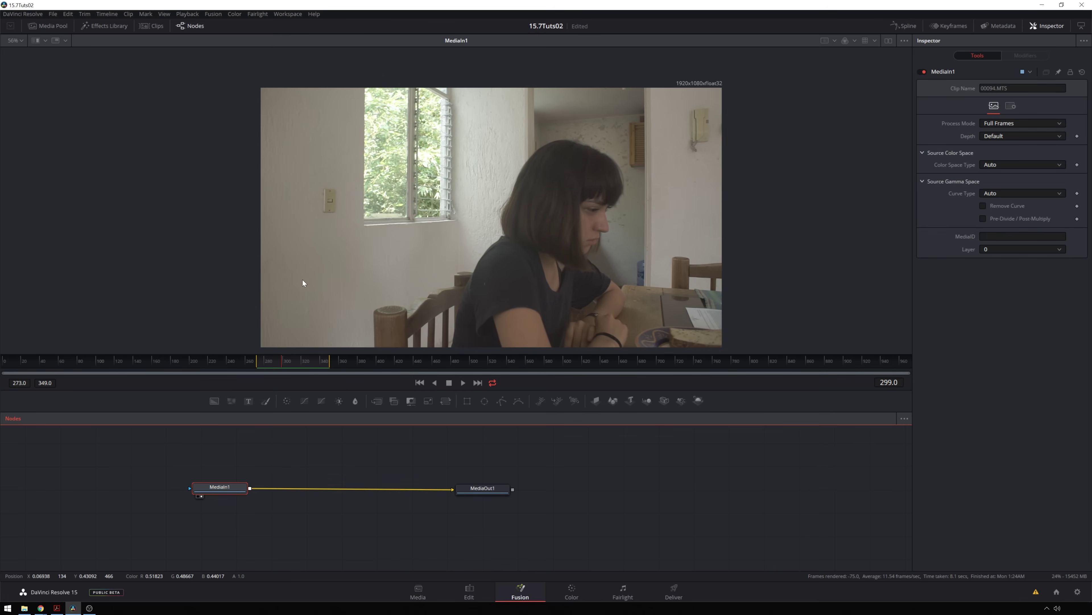
left_click(420, 383)
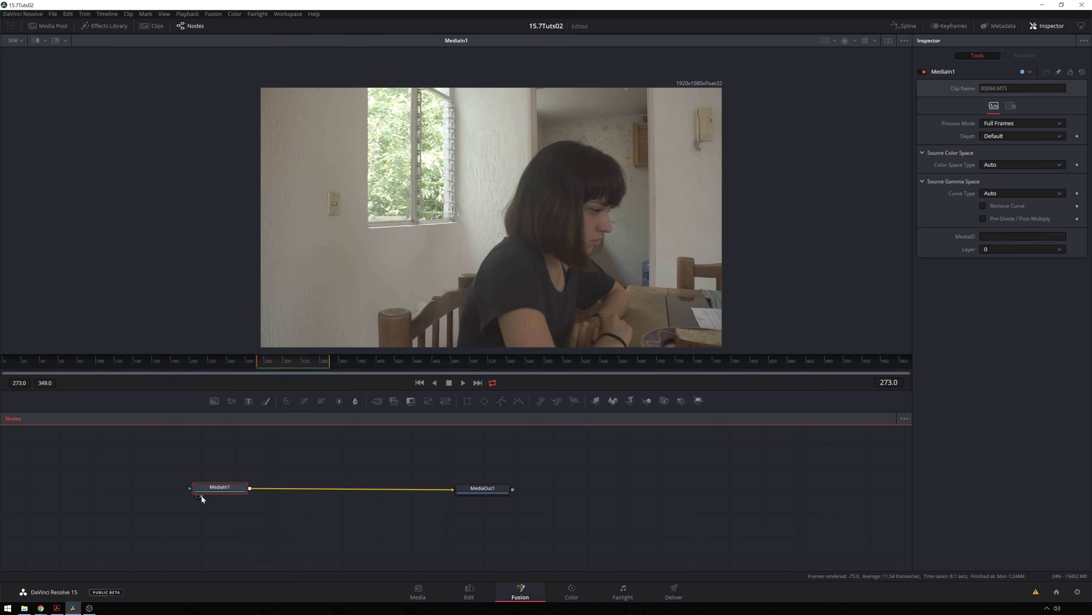
Insert a Paint node between MediaIn1 and MediaOut1 and set it to the Stroke tool with the Clone apply mode
key("shift+space")
type("paint")
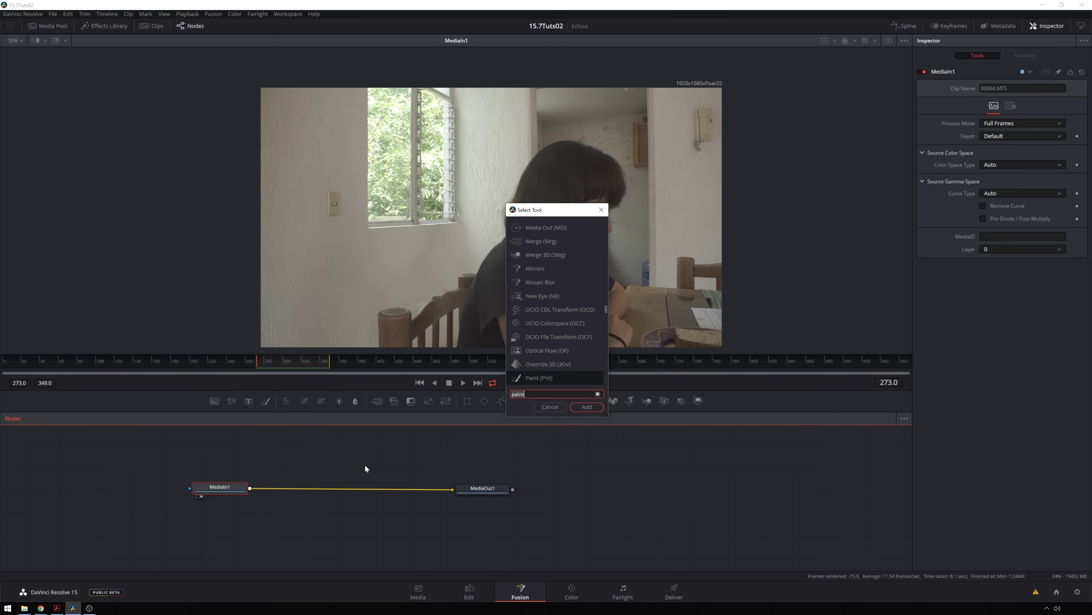
key("Return")
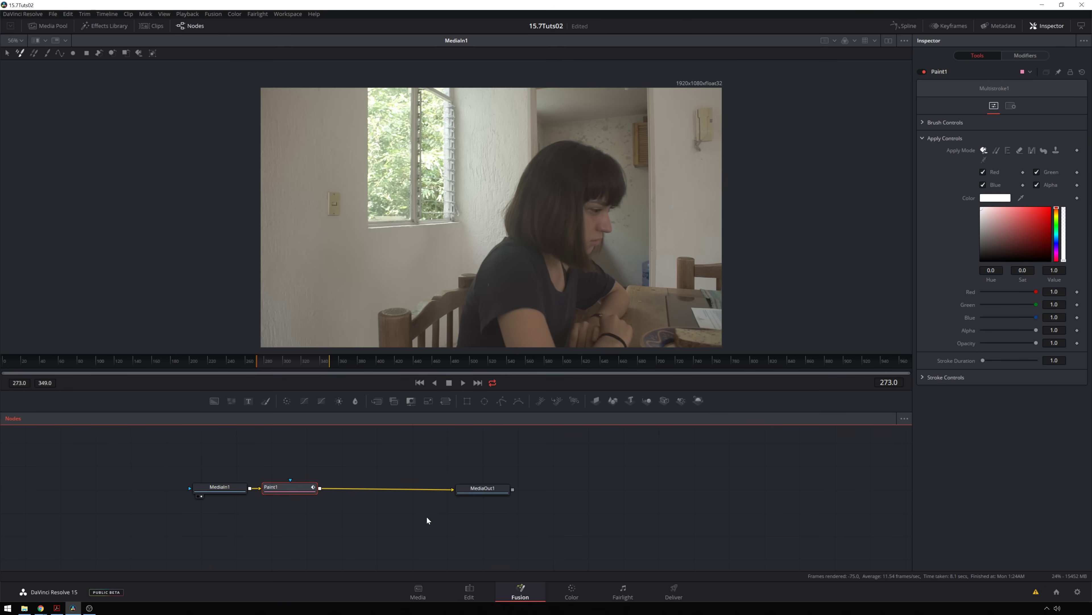
left_click_drag(284, 486, 293, 489)
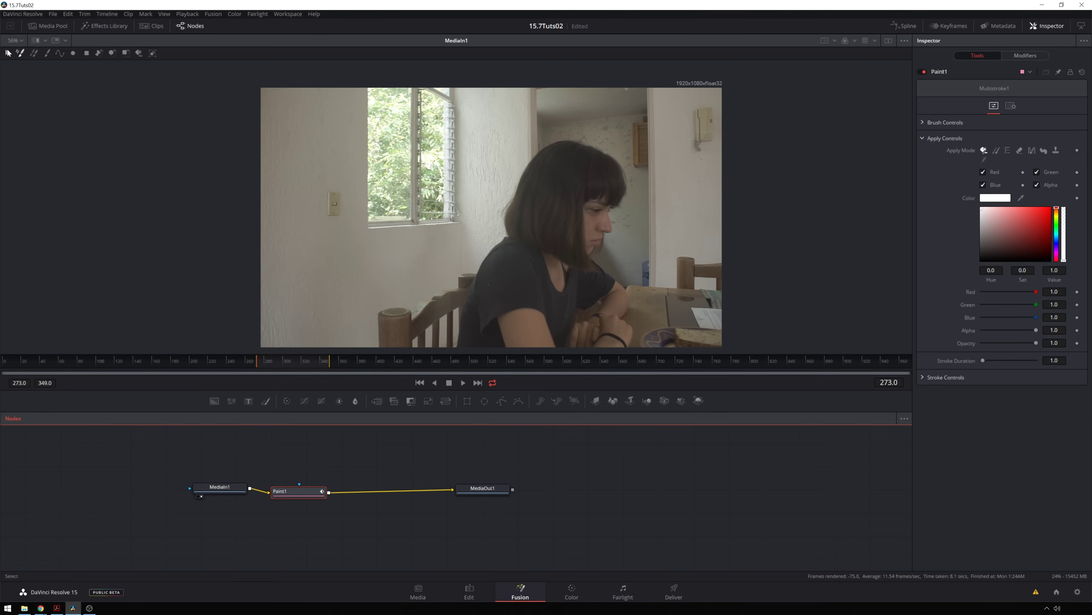
left_click(47, 53)
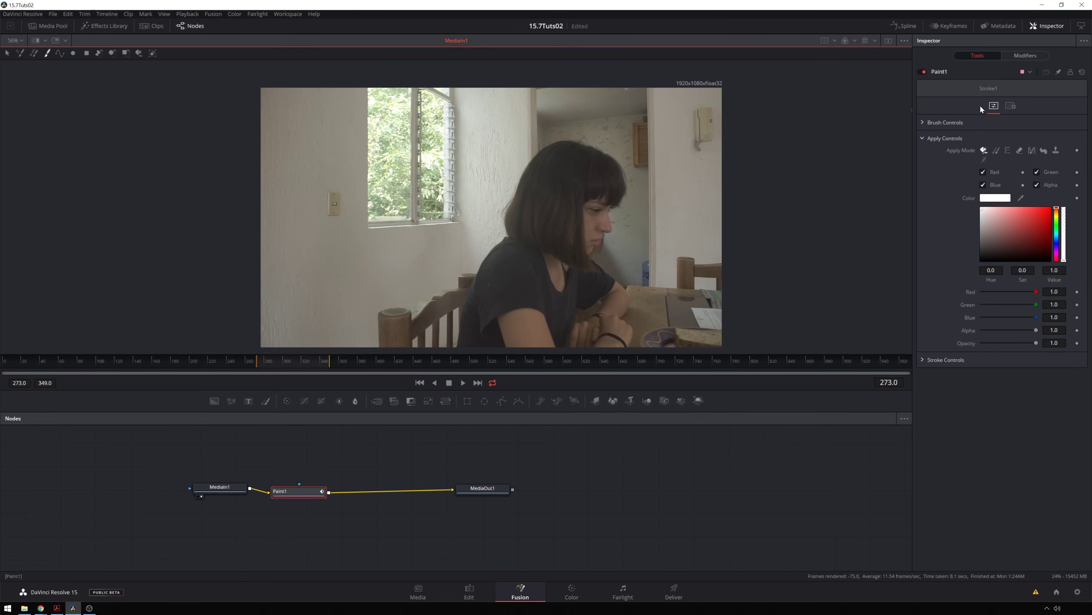
left_click(997, 150)
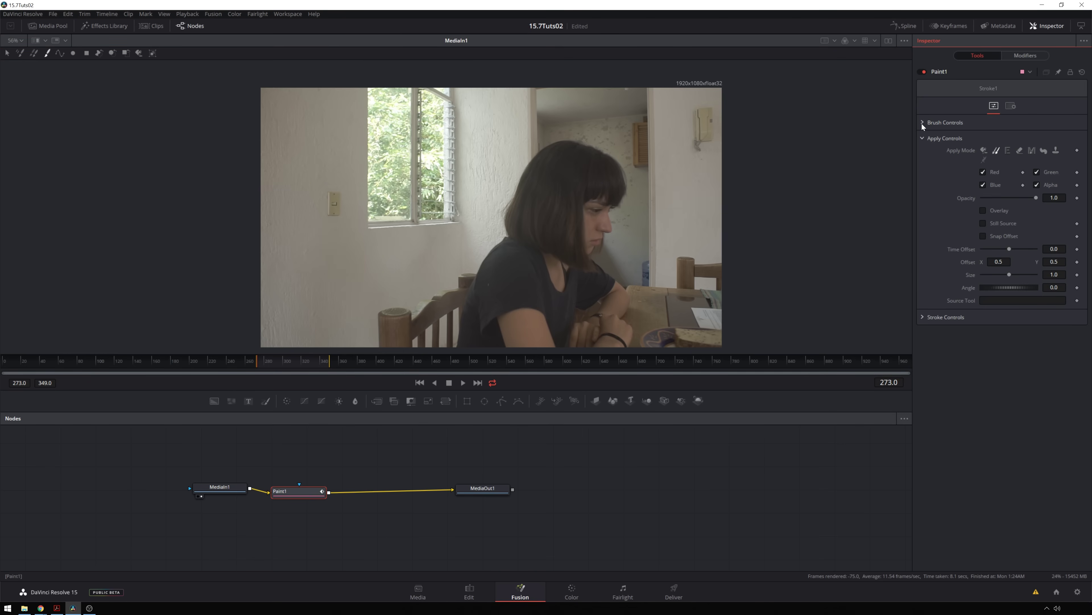
Set the brush size to 0.0386 and clone nearby wall texture over the light switch beside the window
left_click(938, 123)
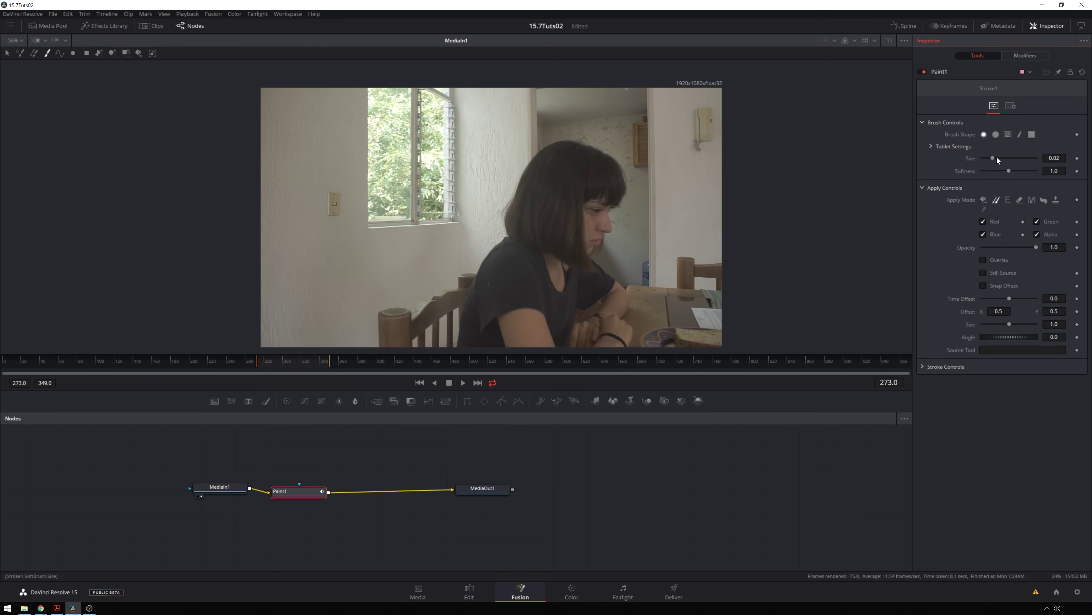
left_click_drag(998, 158, 1004, 159)
left_click(336, 175, "alt")
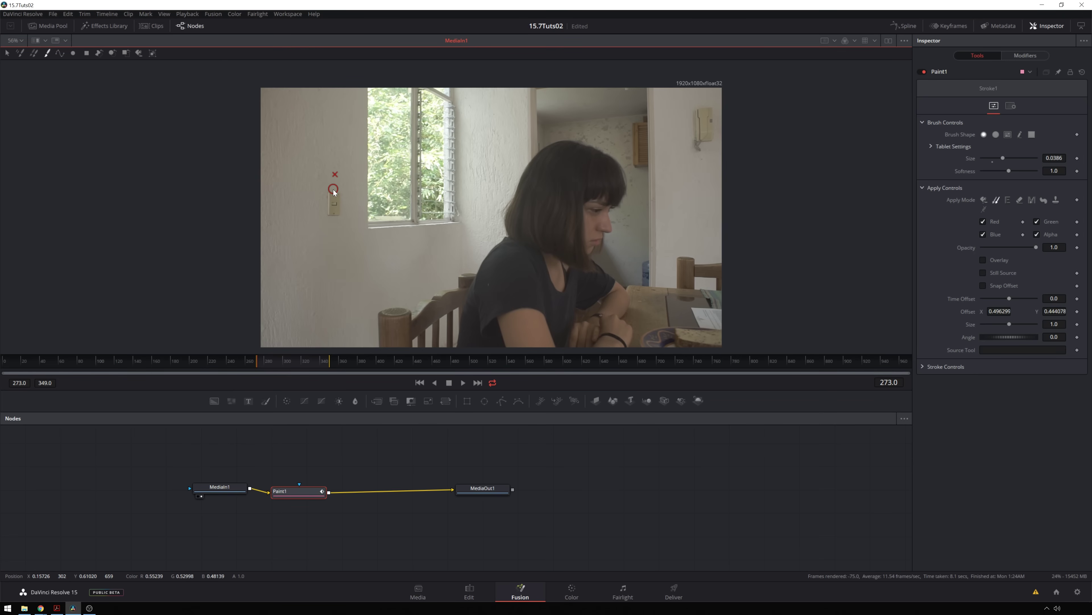
key("1")
left_click_drag(335, 193, 337, 208)
left_click(334, 228, "alt")
Play back the Paint1 result to check how the patch behaves, and examine the list of strokes in the node
left_click(462, 382)
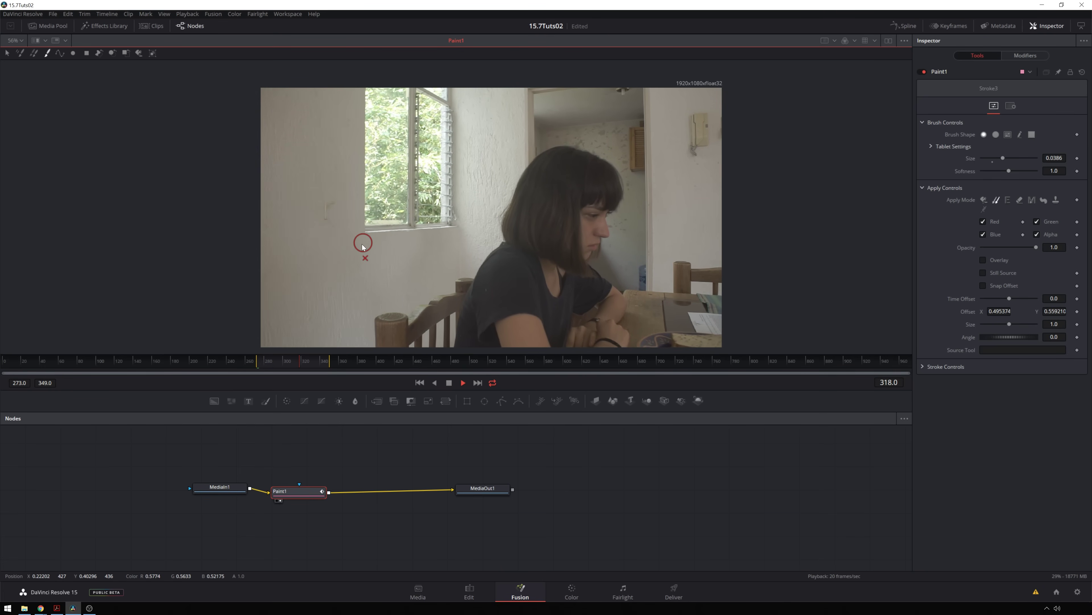
left_click(449, 382)
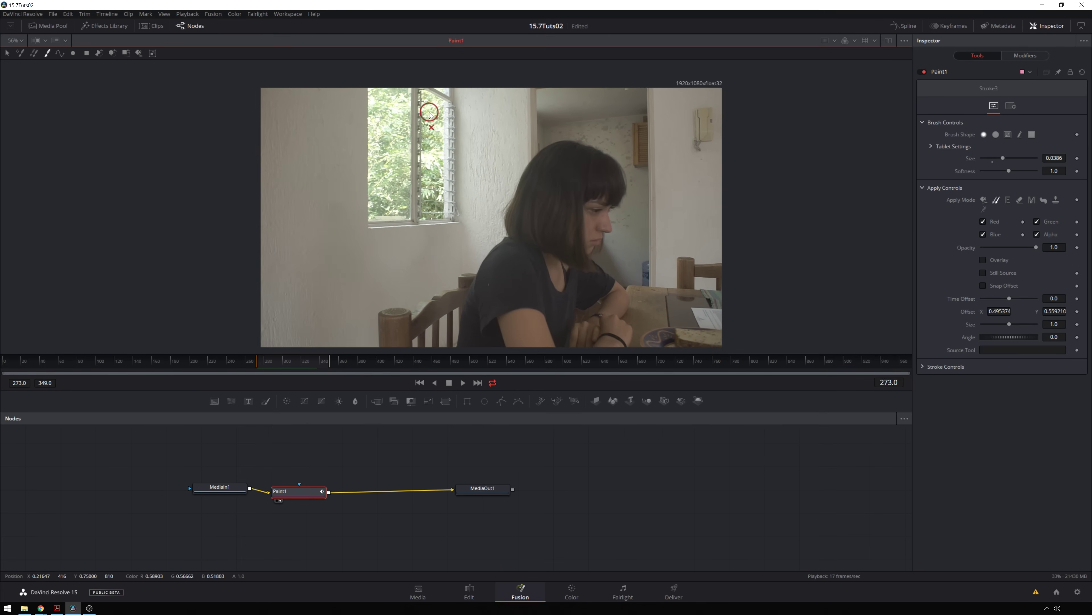
left_click(1027, 55)
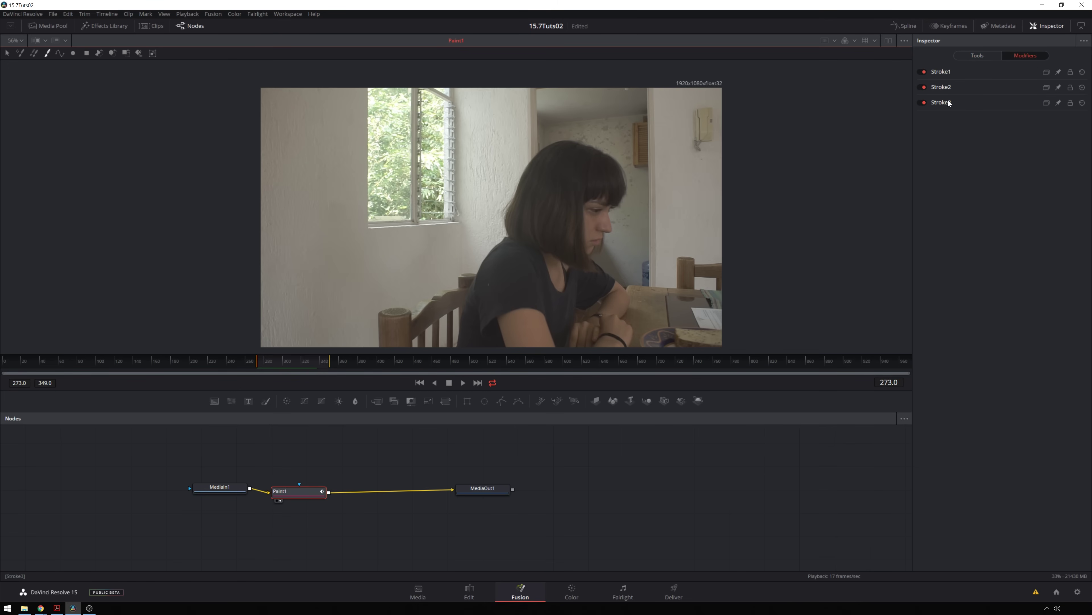
left_click(920, 101)
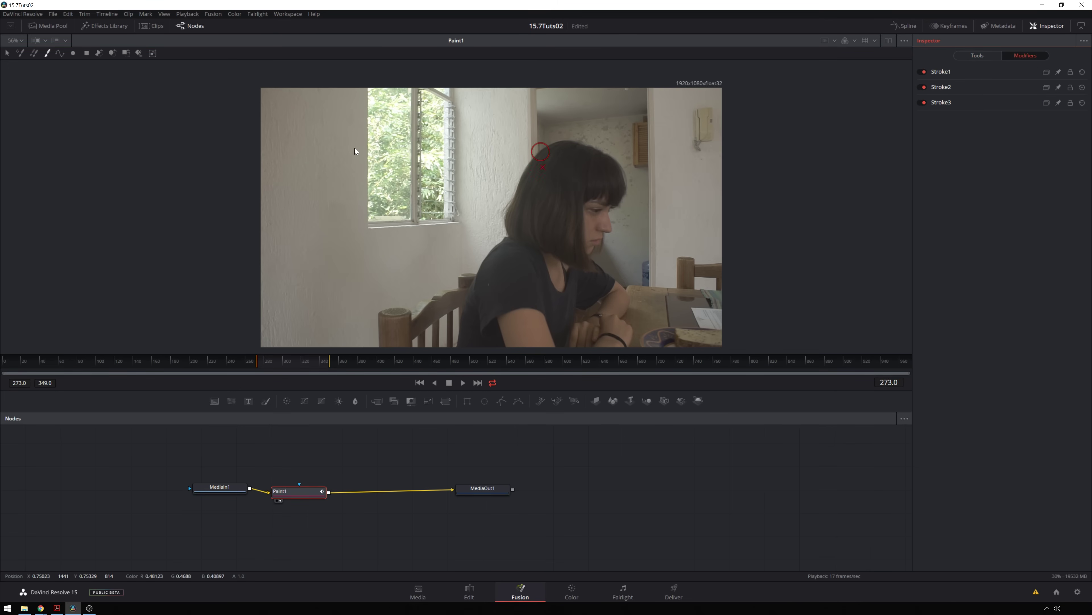
Undo the surplus third stroke, select the two remaining strokes over the light switch, and combine them into a paint group
left_click(81, 102)
key("ctrl+z")
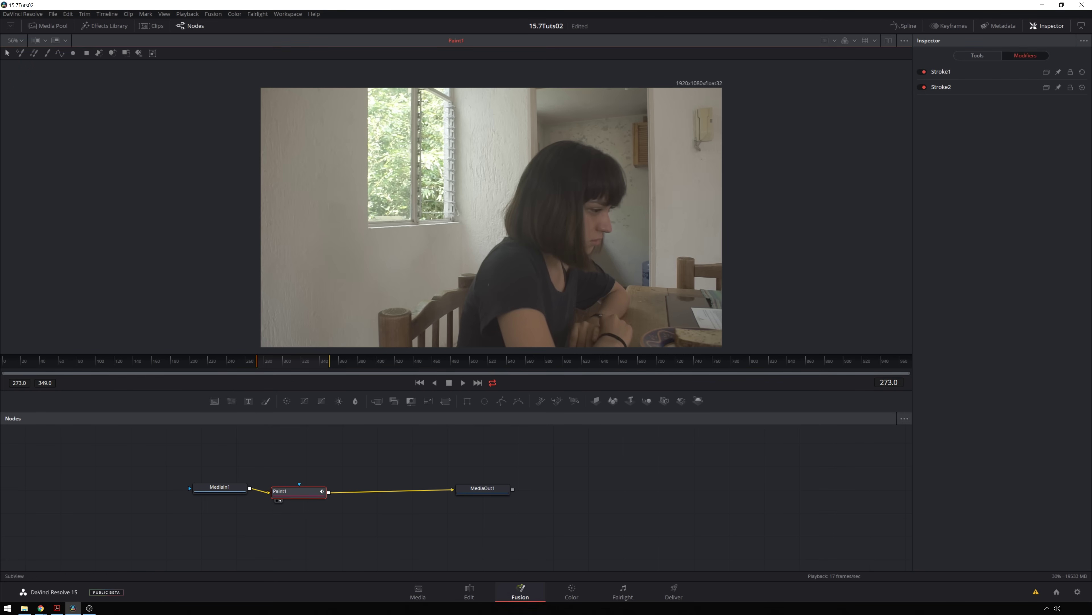
left_click_drag(270, 133, 417, 289)
left_click(154, 54)
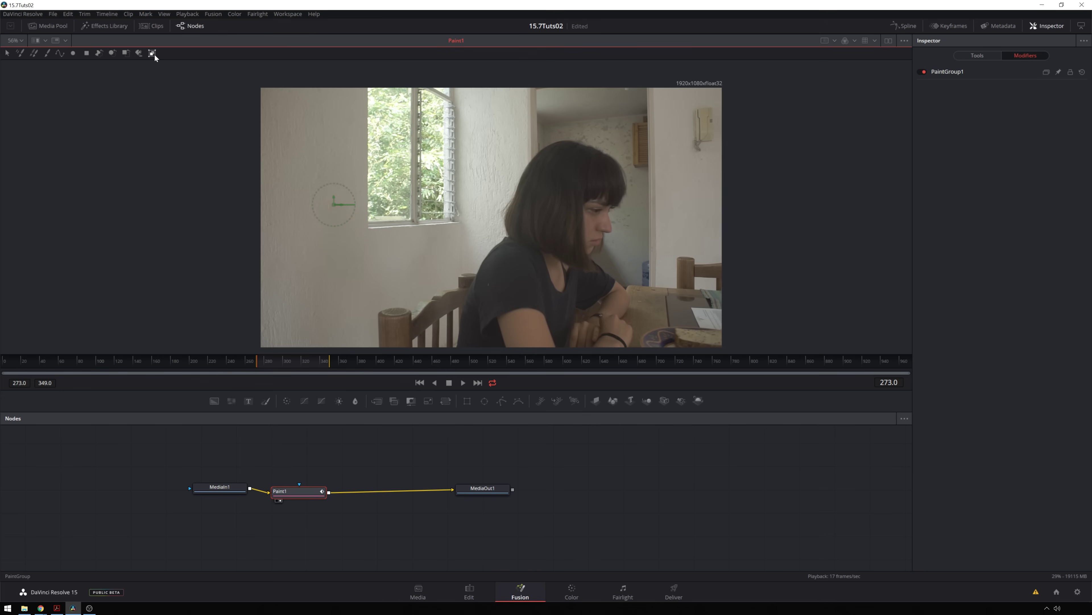
Open the paint group's settings and briefly show its subgroup controls to examine the strokes it contains
left_click(952, 70)
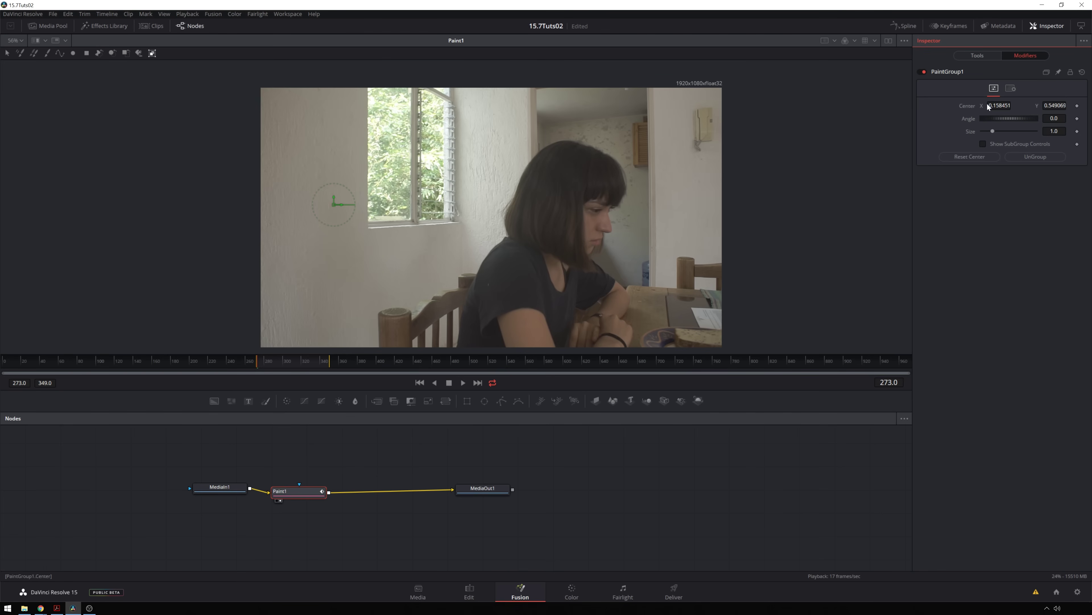
left_click(982, 144)
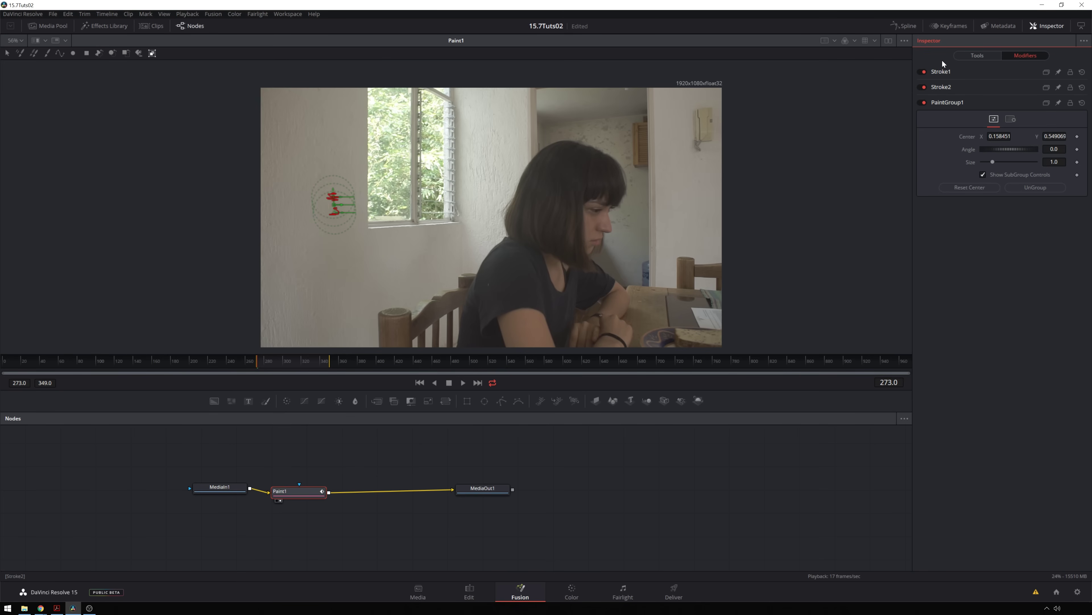
left_click(983, 174)
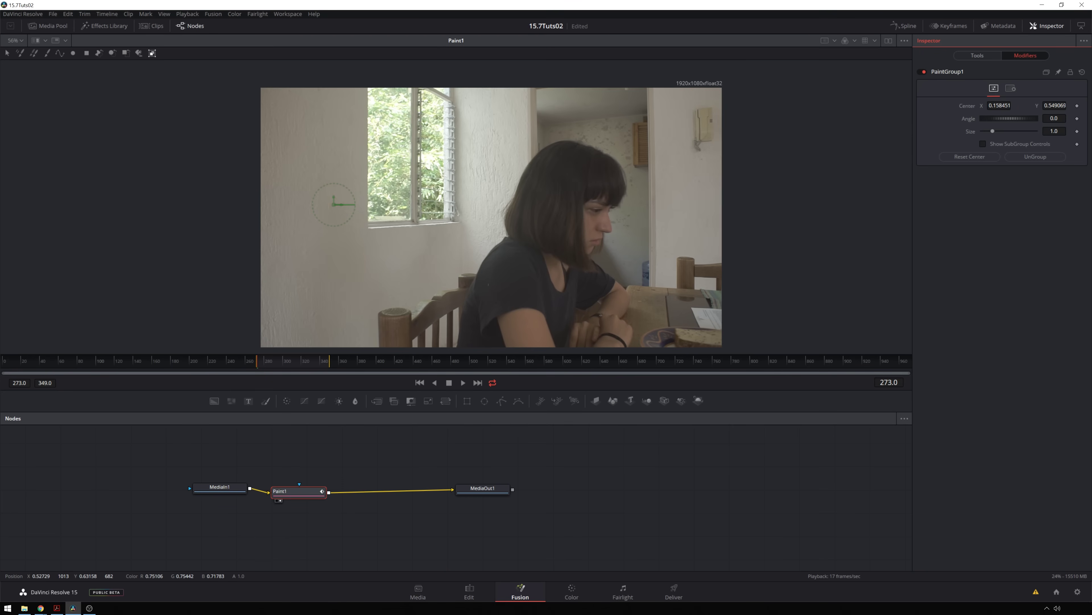
Modify the paint group's Center with a tracker position and assign MediaIn1 as the tracker source
right_click(966, 107)
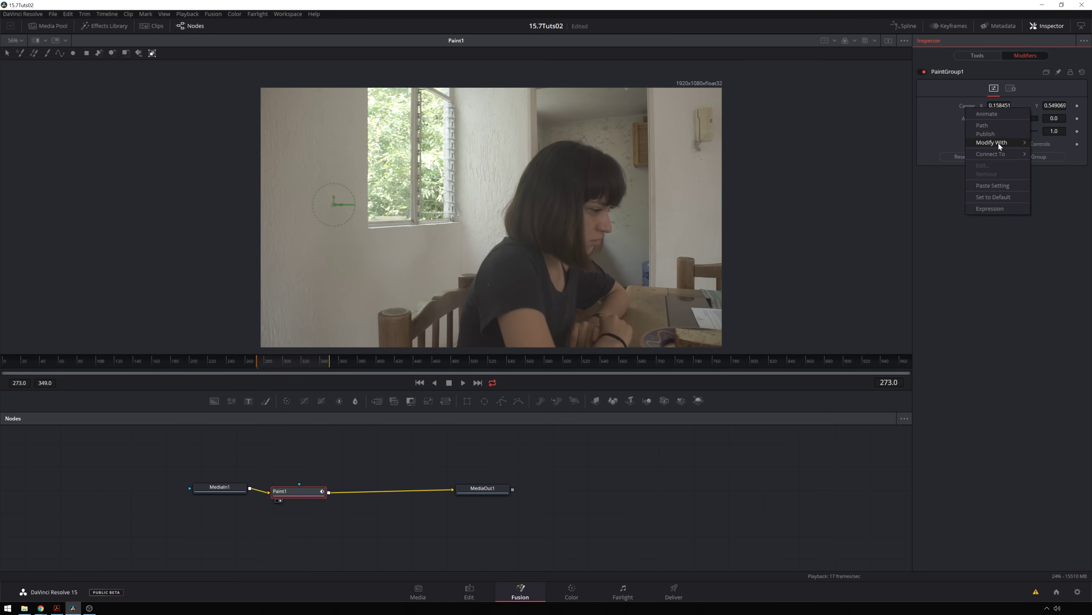
mouse_move(999, 143)
left_click(928, 178)
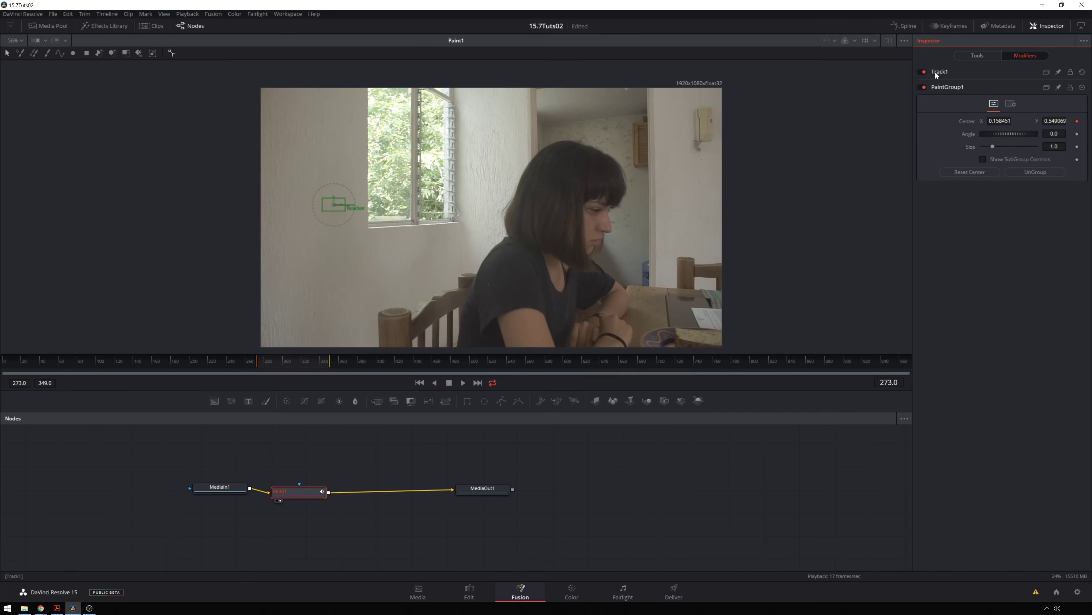
left_click(945, 72)
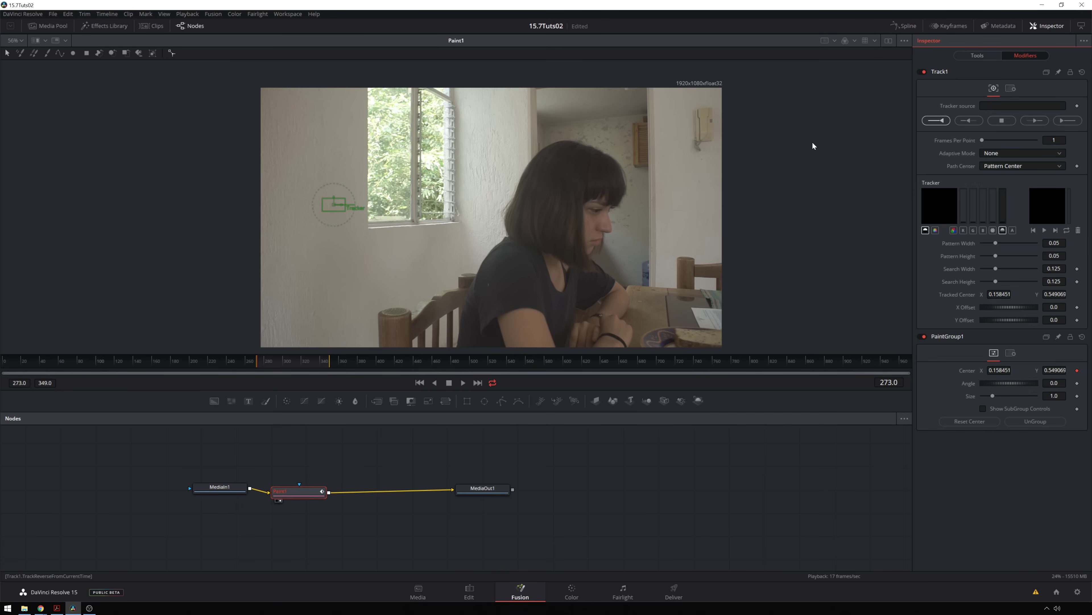
left_click_drag(221, 489, 639, 260)
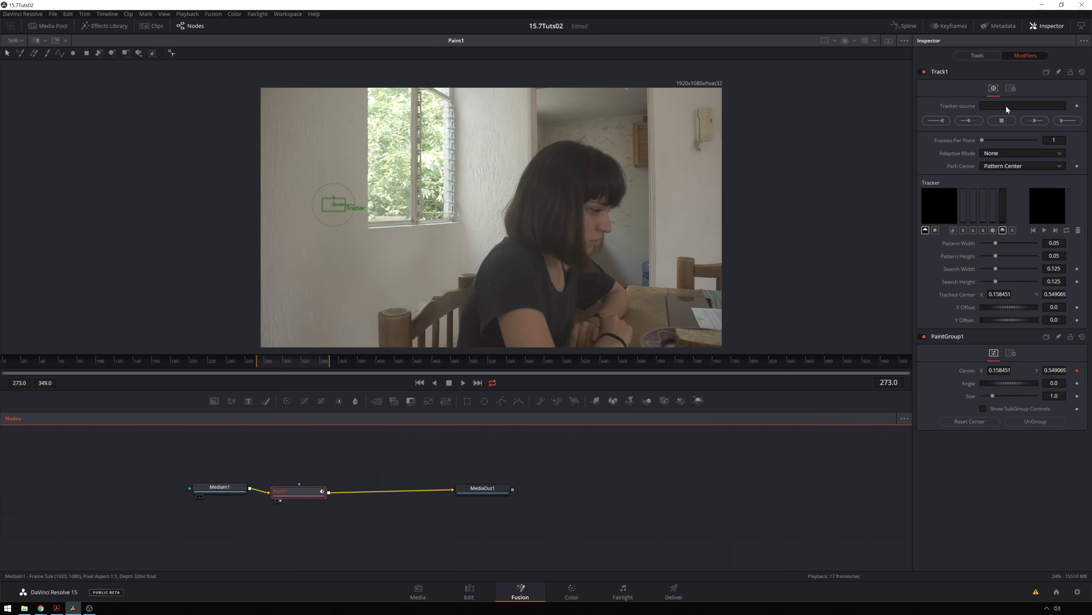
left_click_drag(1007, 106, 1007, 106)
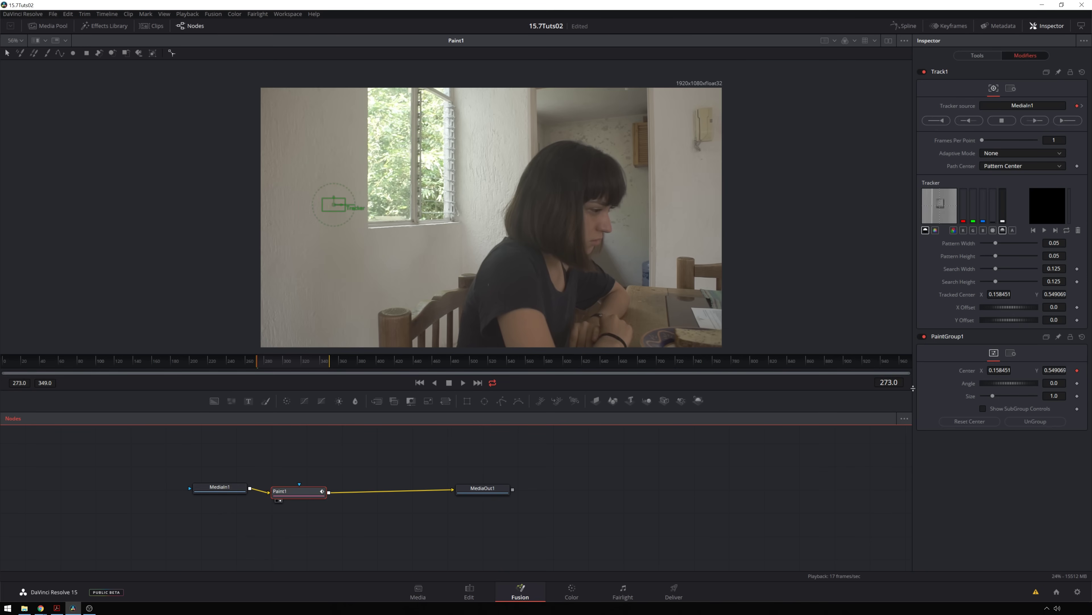
Track the pattern forward from frame 273 to 349, return to the first frame, and scrub through the tracked range
left_click(1035, 122)
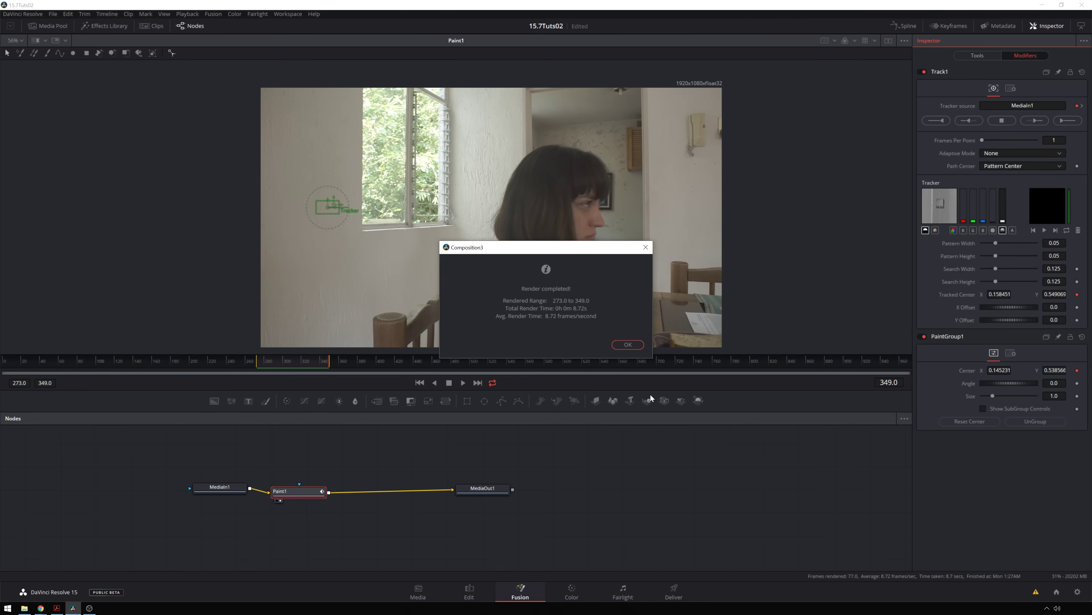
left_click(630, 344)
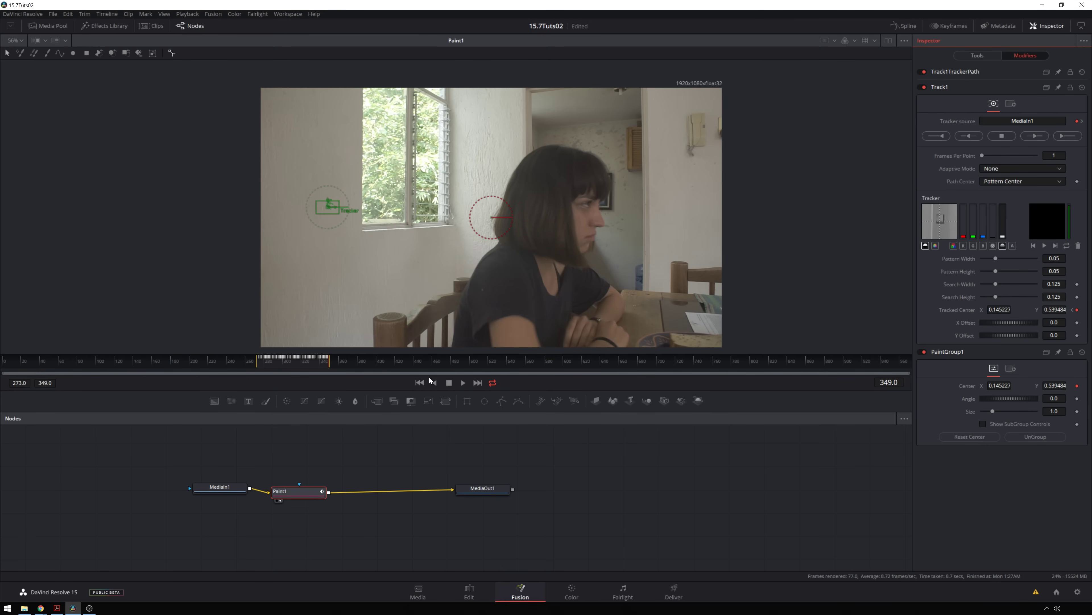
left_click(420, 383)
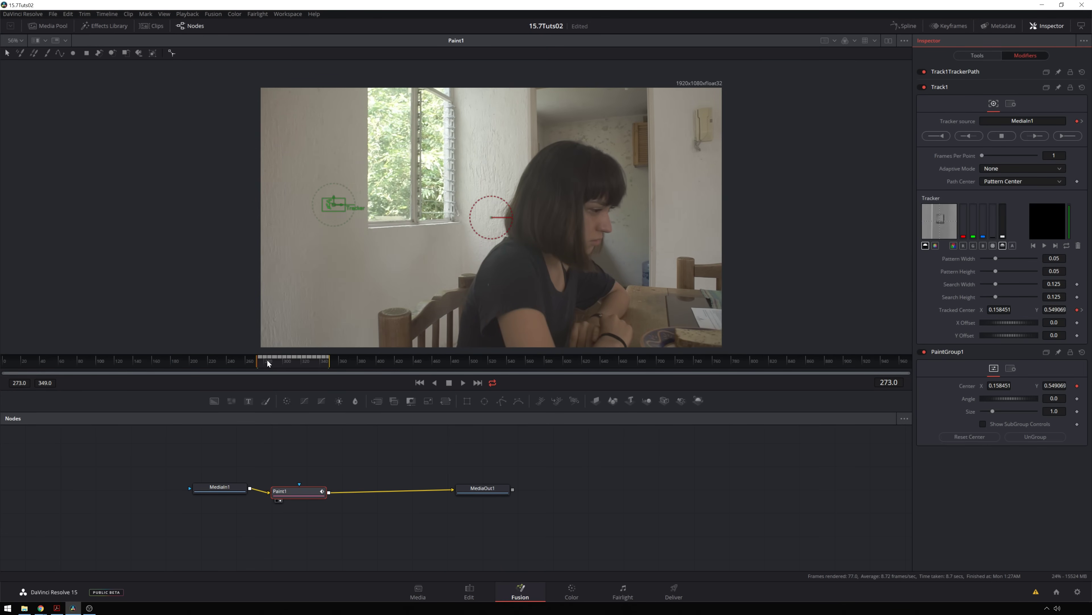
mouse_move(267, 359)
left_mouse_down()
mouse_move(296, 360)
mouse_move(284, 359)
left_mouse_up()
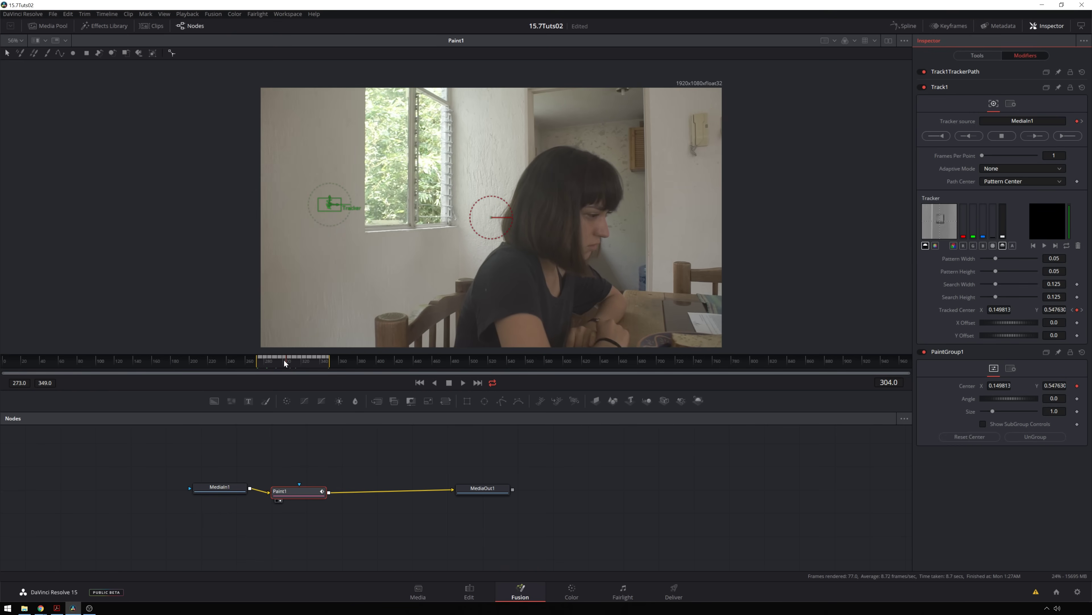
View MediaOut1, play back the tracked patch, and examine the repaired wall beside the window up close
left_click(460, 459)
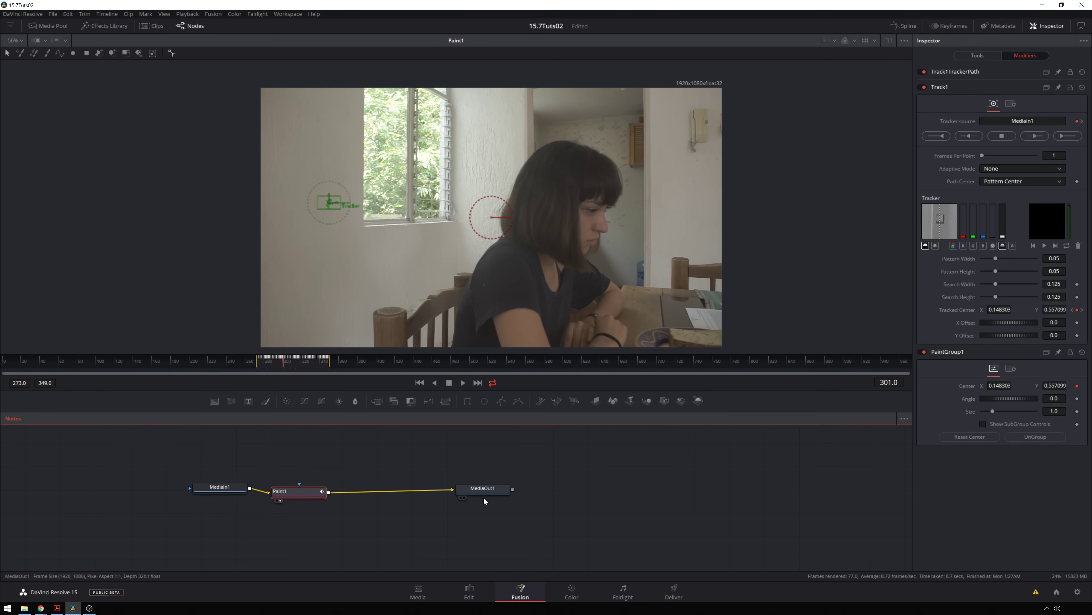
left_click(493, 489)
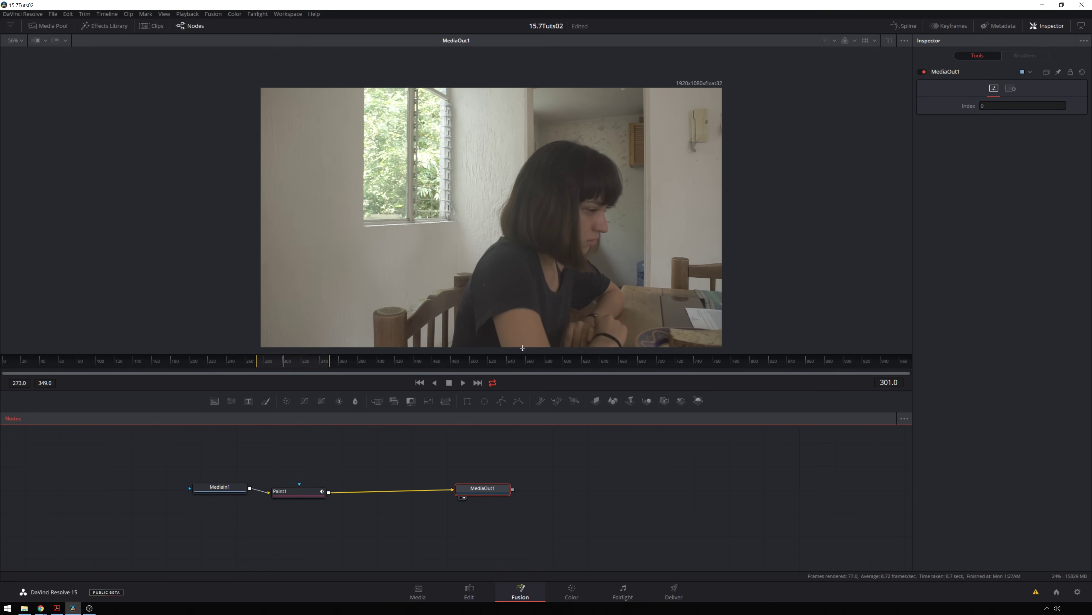
key("space")
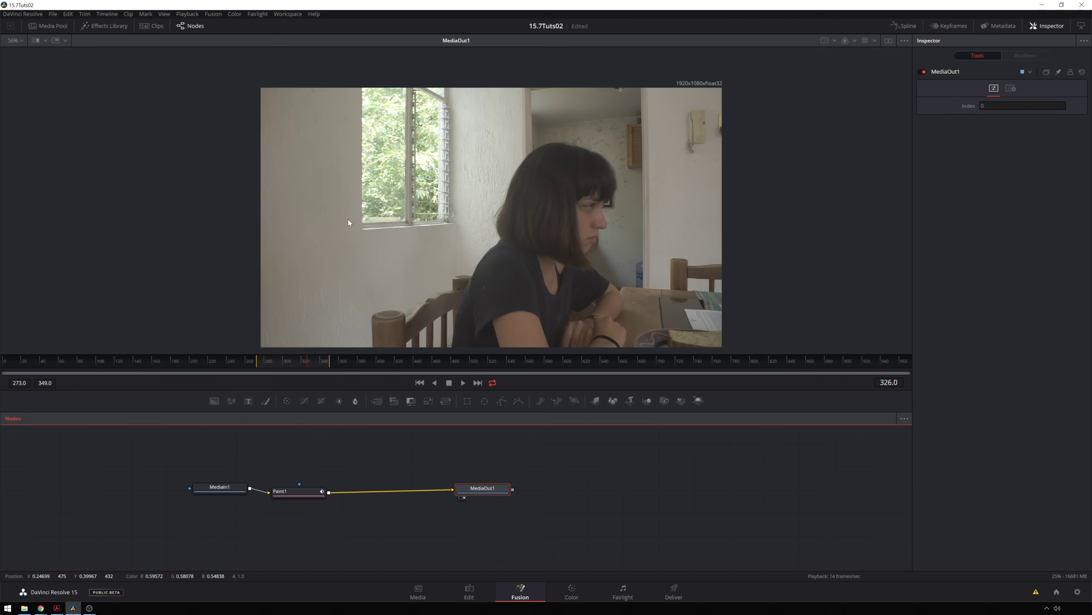
key("space")
scroll(329, 210, "up", 2)
scroll(326, 209, "up", 4)
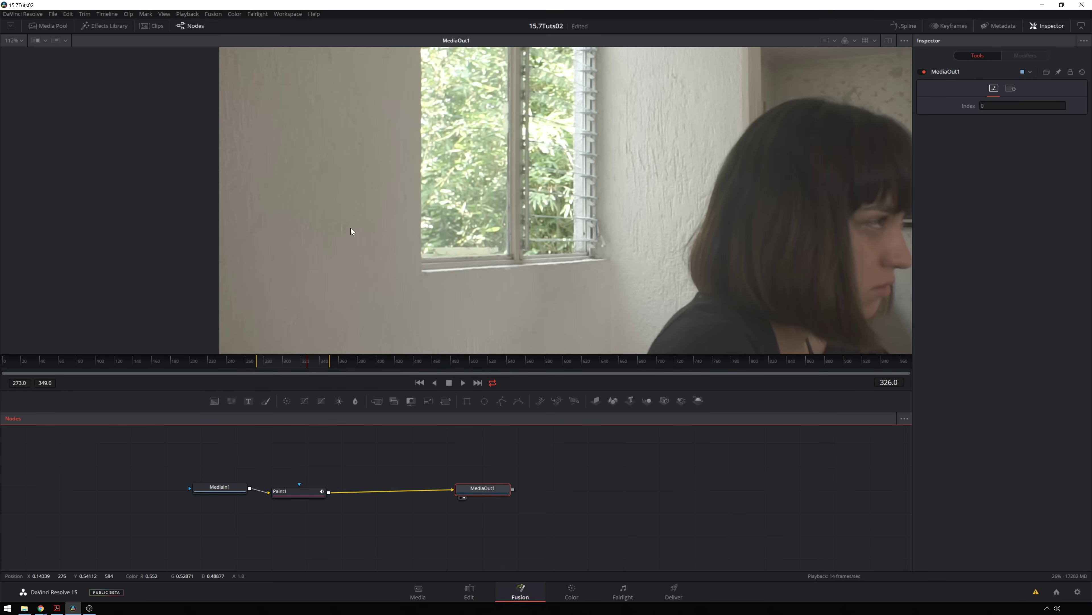
Adjust the Track1 offsets of Paint1 to X -0.0015 and Y -0.0043
left_click(294, 496)
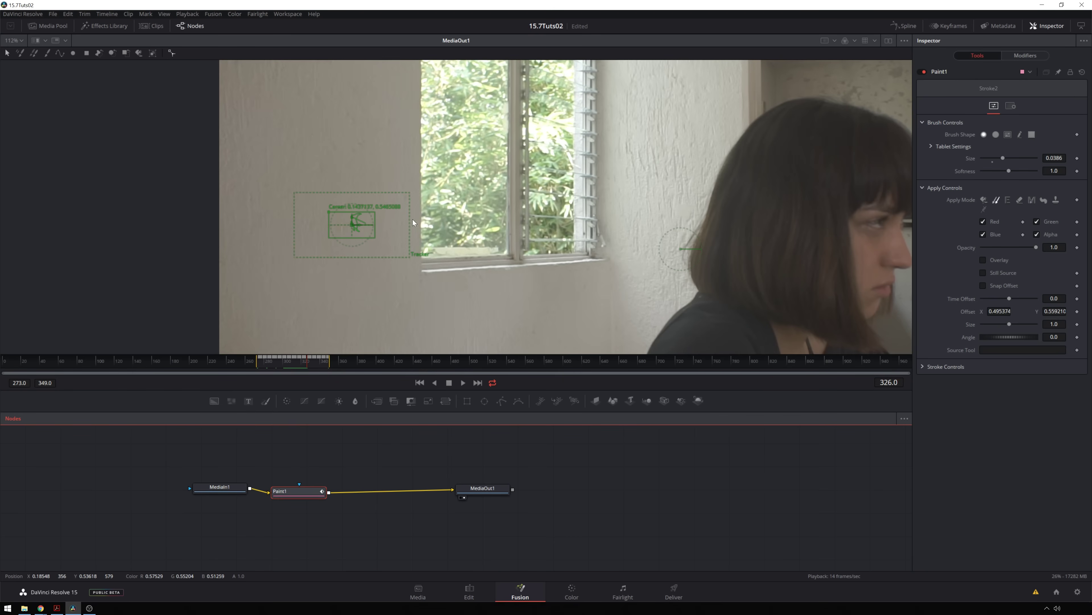
left_click_drag(354, 219, 353, 224)
left_click(1029, 58)
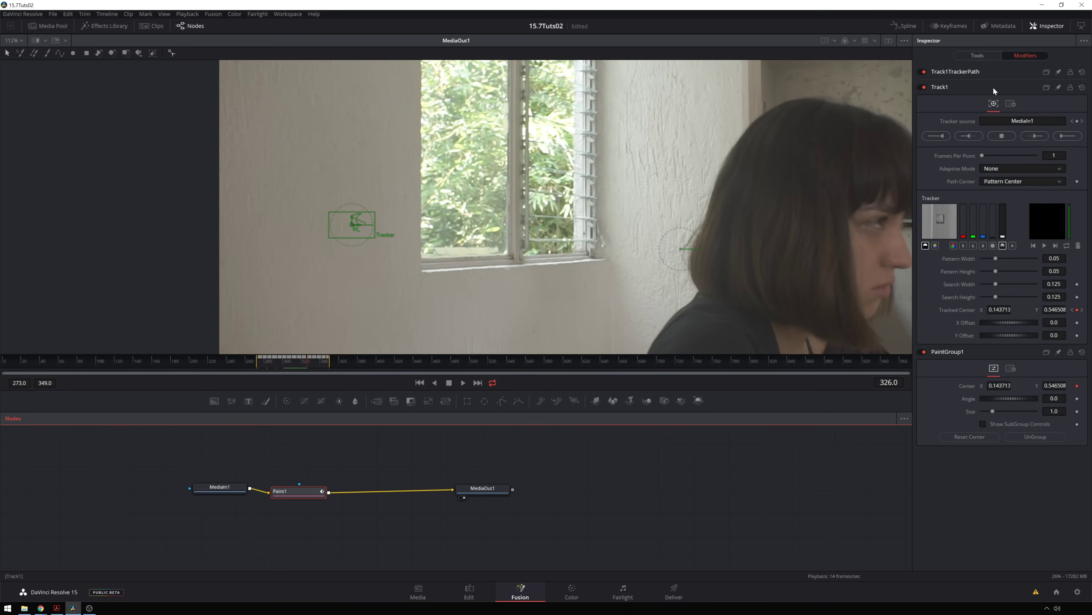
left_click(953, 72)
left_click(953, 72)
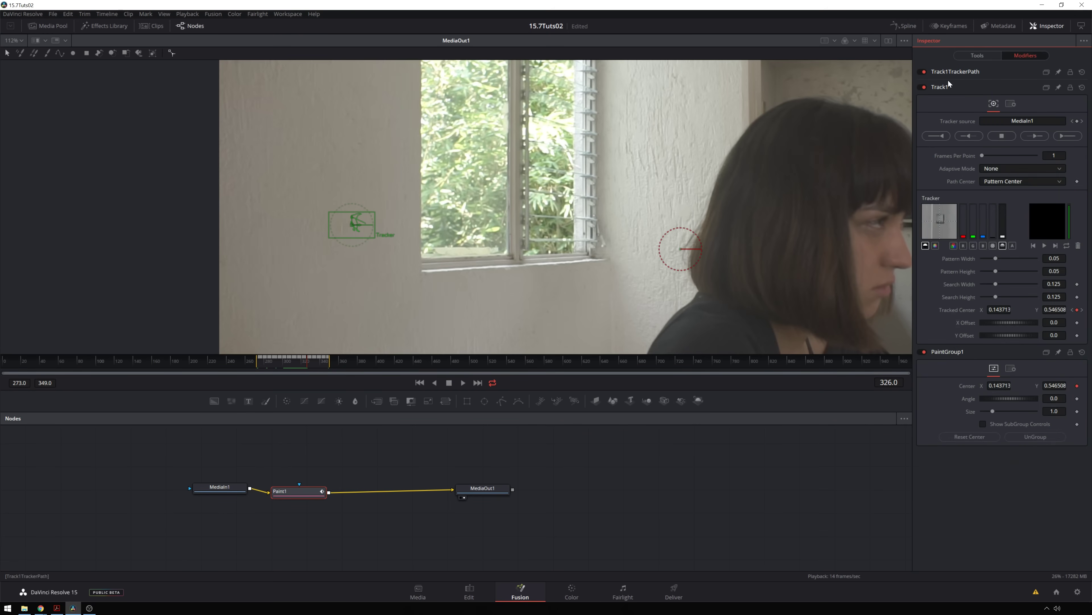
mouse_move(1013, 322)
left_mouse_down()
mouse_move(1007, 335)
mouse_move(1014, 323)
left_mouse_up()
left_click(488, 494)
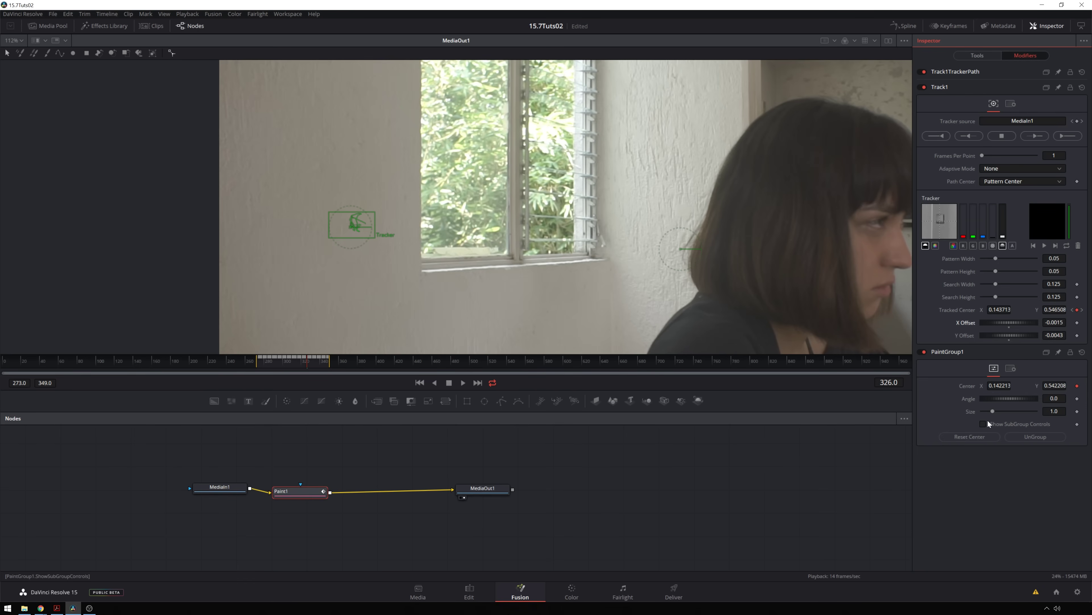
Show the paint group's subgroup controls and increase the Stroke1 brush size to 0.0449
left_click(983, 424)
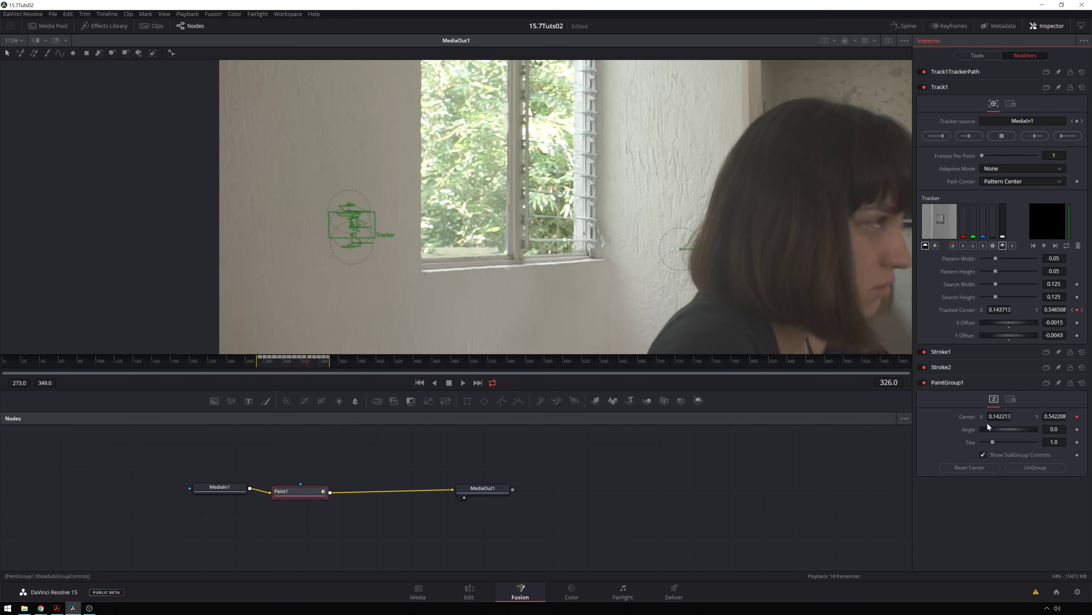
left_click(949, 351)
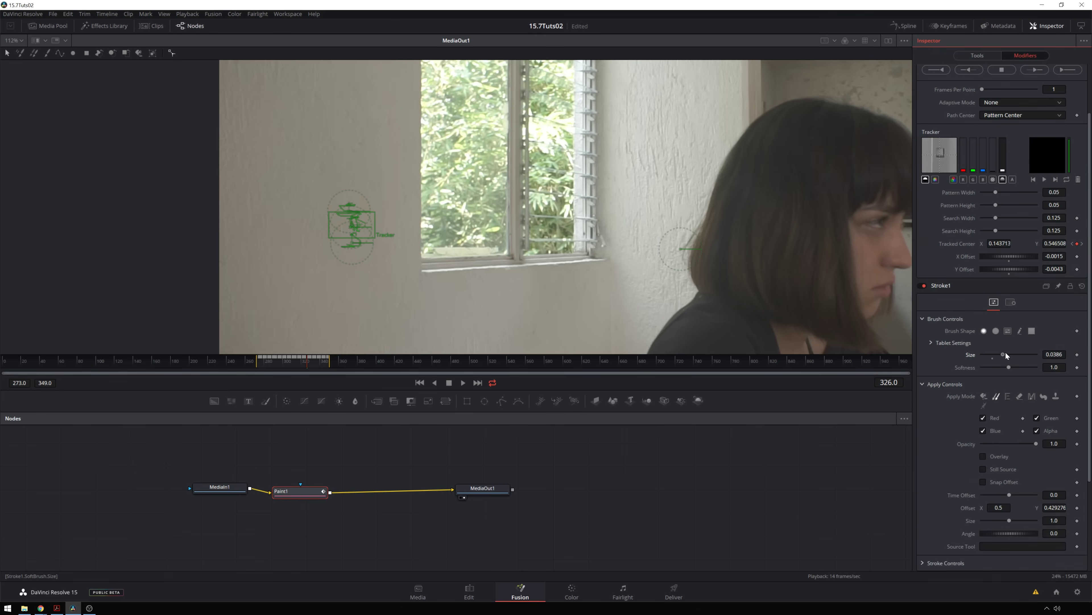
left_click_drag(1009, 352, 1008, 352)
Play back MediaOut1 and examine the cleaned wall both up close and in the full frame
left_click(491, 483)
left_click(490, 483)
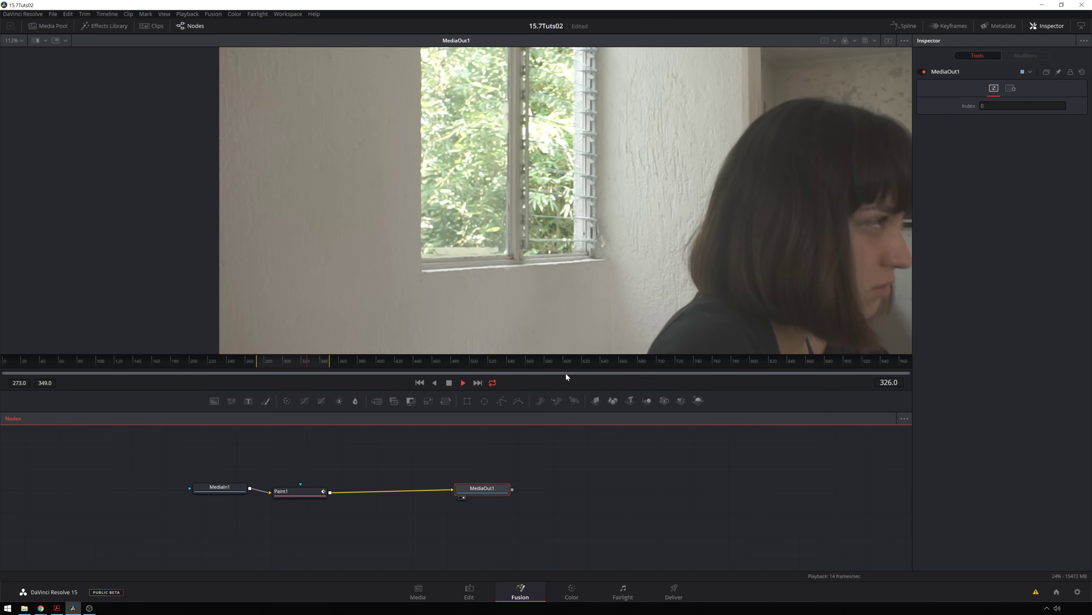
key("space")
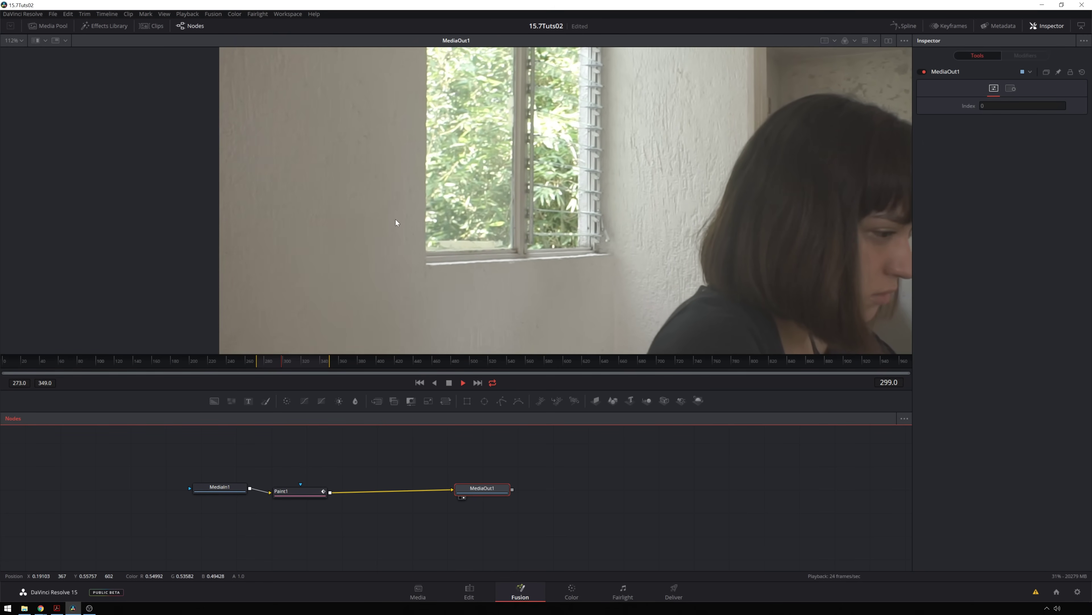
scroll(469, 217, "down", 6)
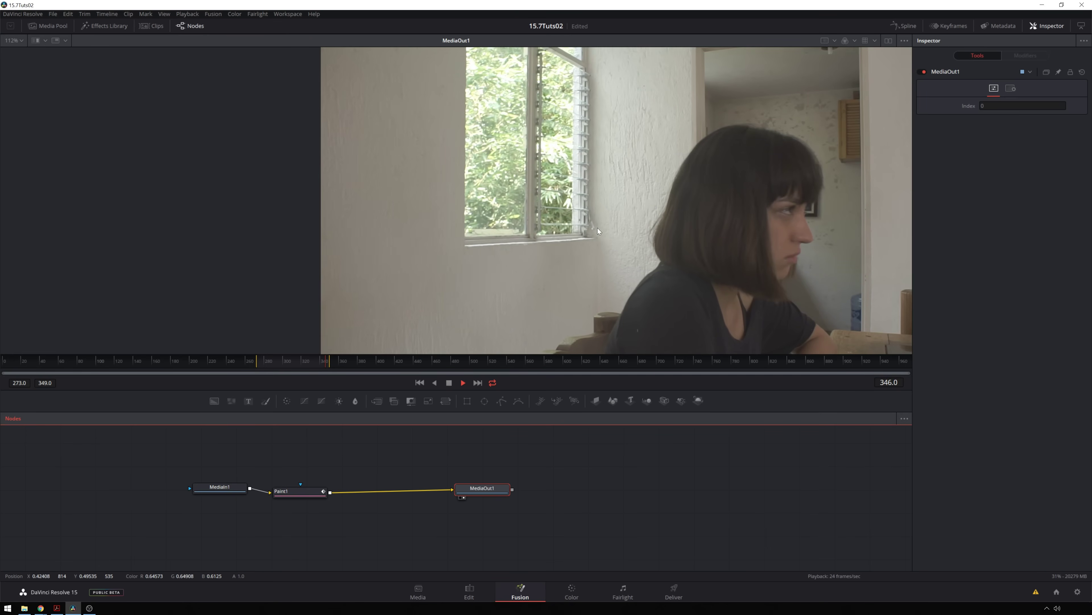
left_click_drag(712, 238, 667, 225)
scroll(687, 244, "up", 1)
scroll(687, 245, "down", 1)
scroll(704, 244, "up", 3)
left_click_drag(542, 534, 618, 225)
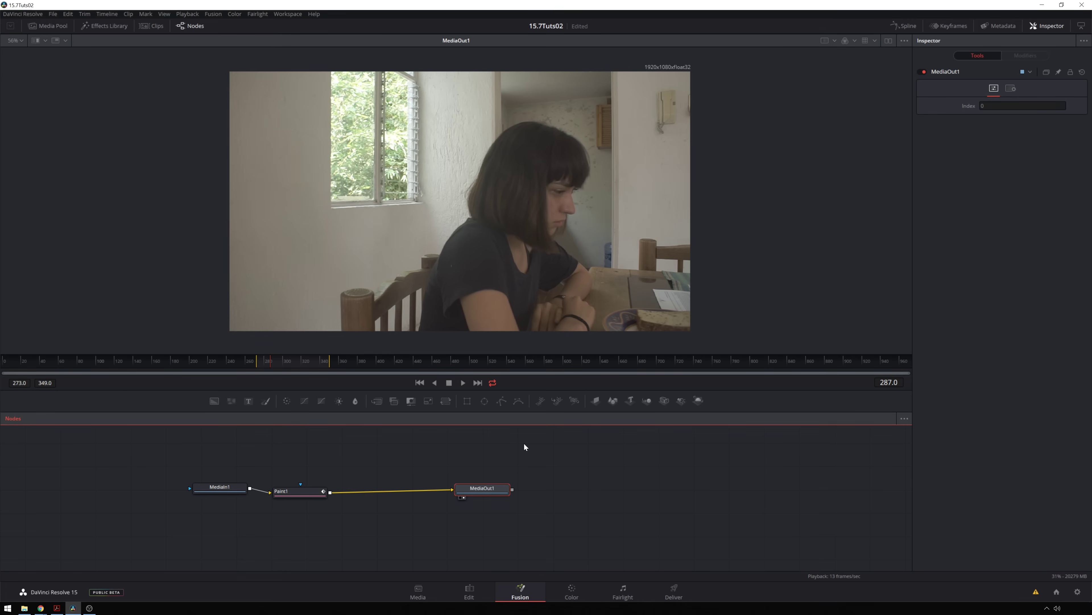
Align the Paint1 node in a straight line between MediaIn1 and MediaOut1 and select it
left_click_drag(314, 496, 324, 492)
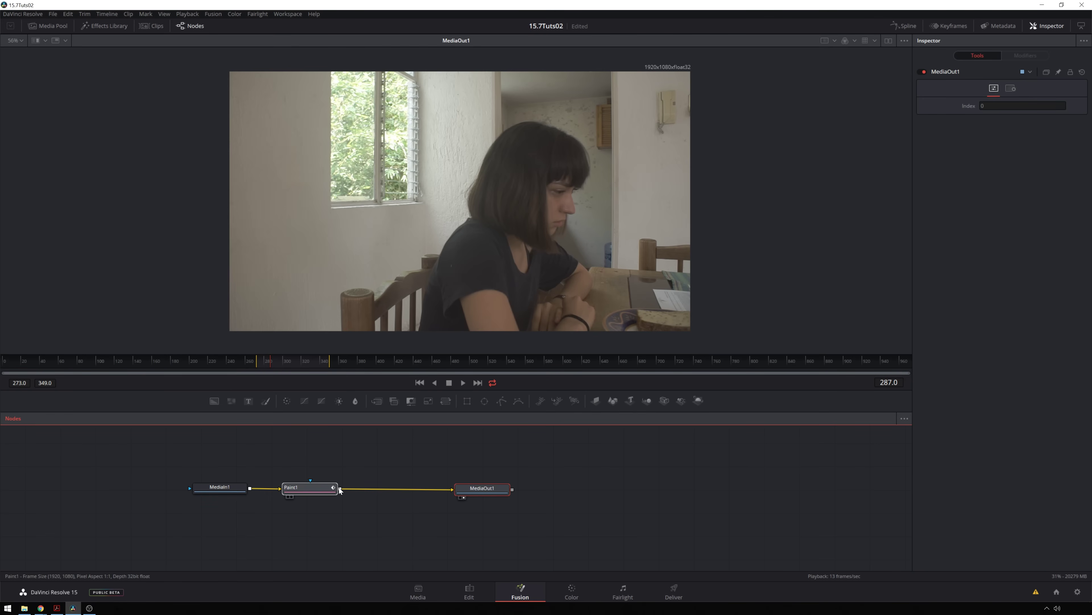
left_click(336, 489)
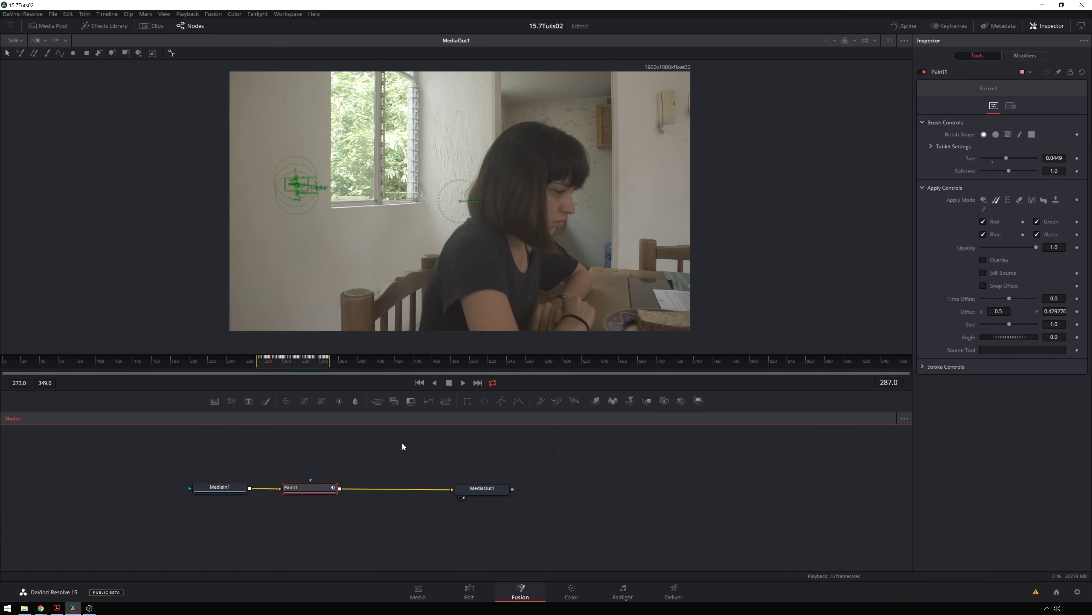